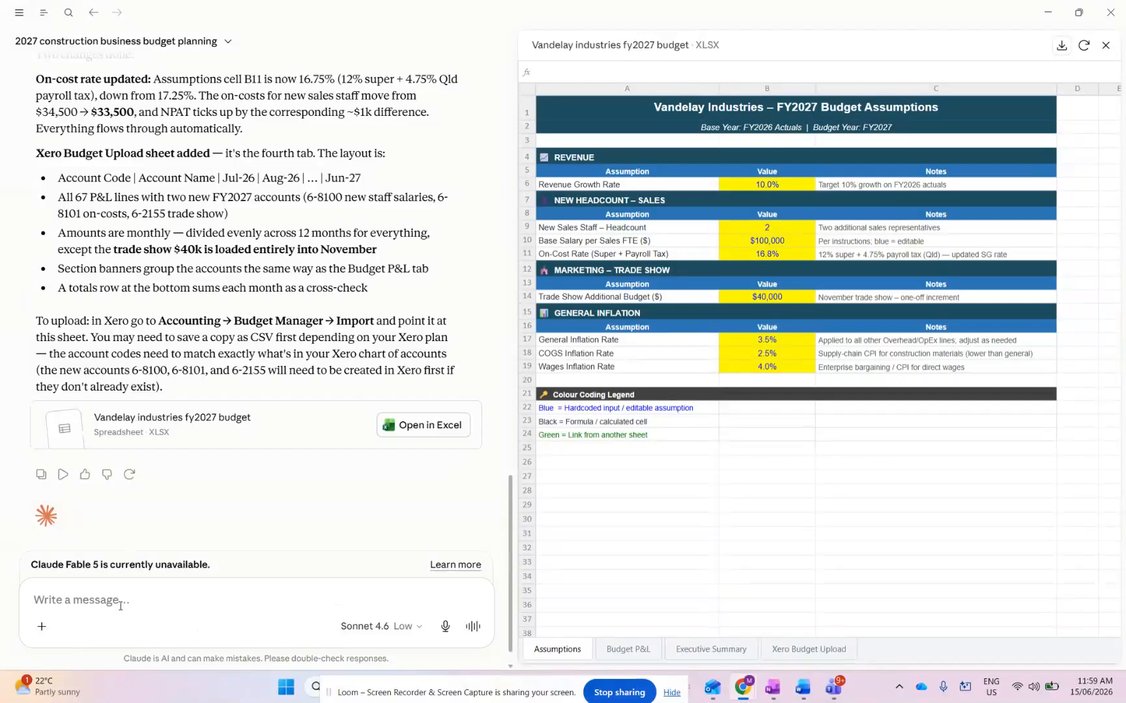
Attach the file Vandelay Industries - Overall Budget[2] from the Downloads folder to the new chat message
{"action": "left_click", "coordinate": [42, 628]}
{"action": "left_click", "coordinate": [97, 435]}
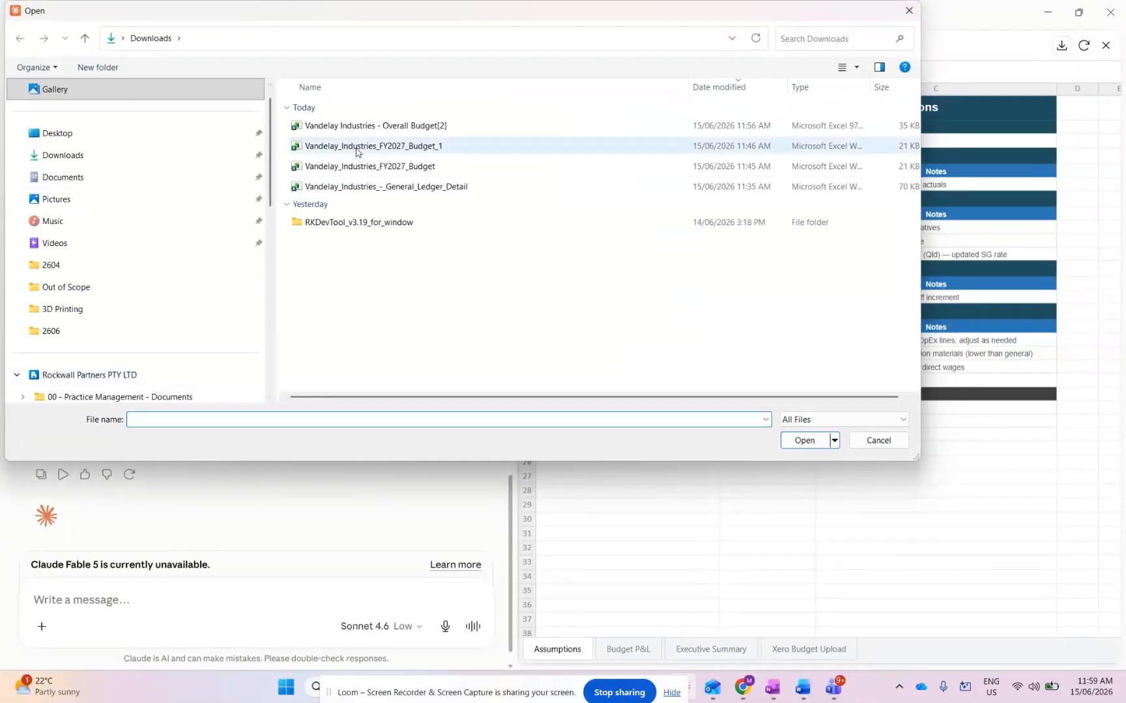
{"action": "left_click", "coordinate": [416, 126]}
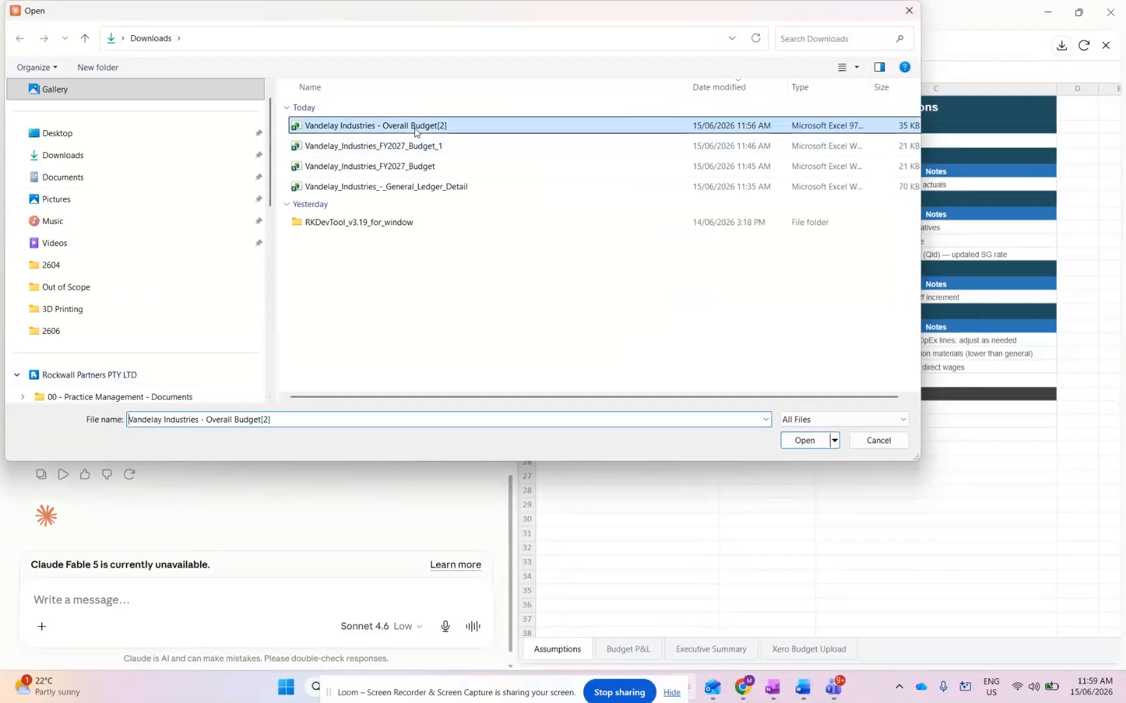
{"action": "left_click", "coordinate": [822, 442]}
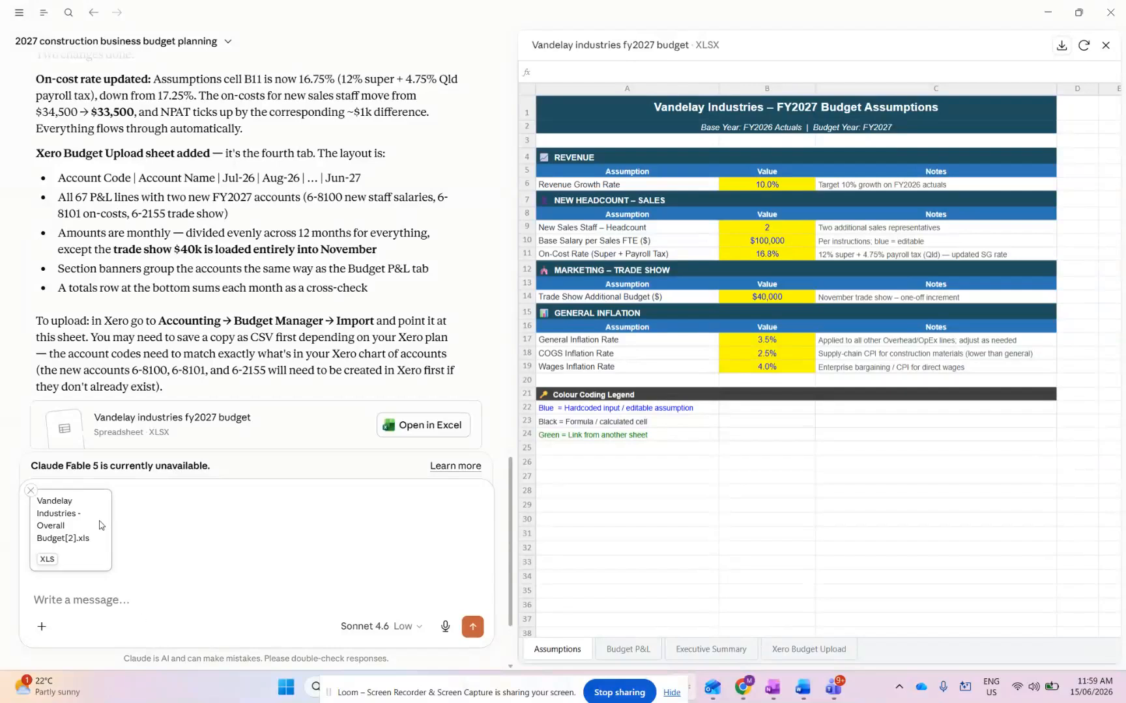
Write that the xero budget upload sheet is not in the right format and request reformatting per the attached example for direct upload to xero
{"action": "left_click", "coordinate": [100, 600]}
{"action": "type", "text": "the xero budge"}
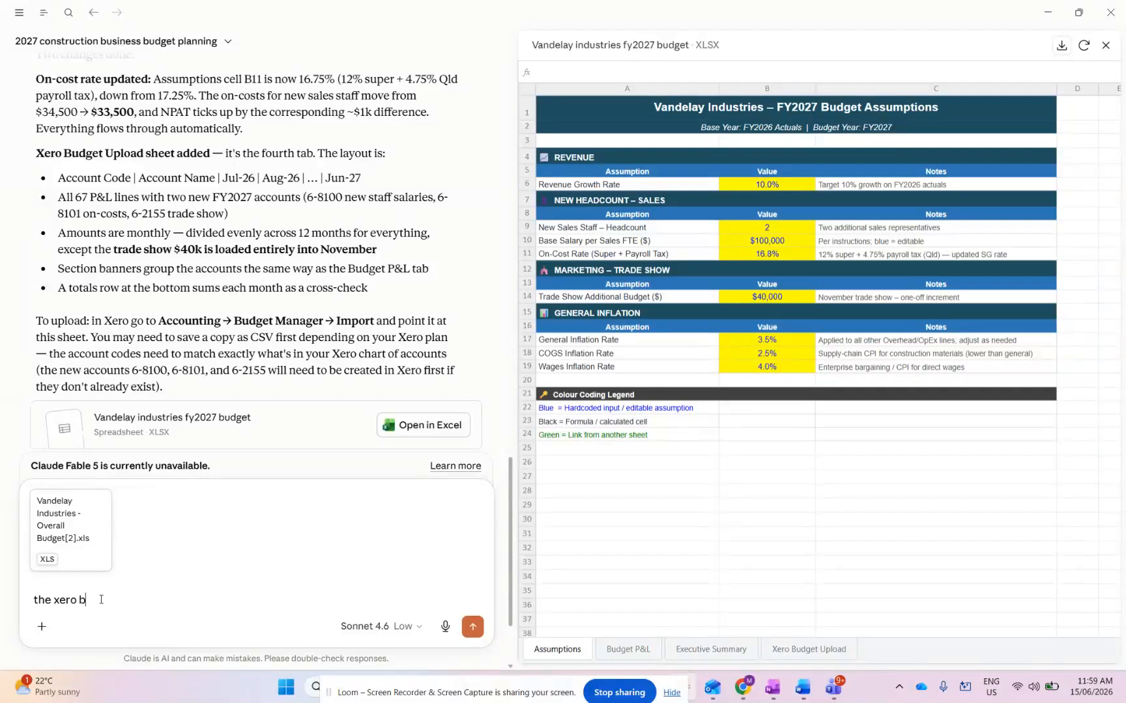
{"action": "type", "text": "t upload sheet in"}
{"action": "key", "text": "BackSpace"}
{"action": "key", "text": "BackSpace"}
{"action": "type", "text": "s not in the right form"}
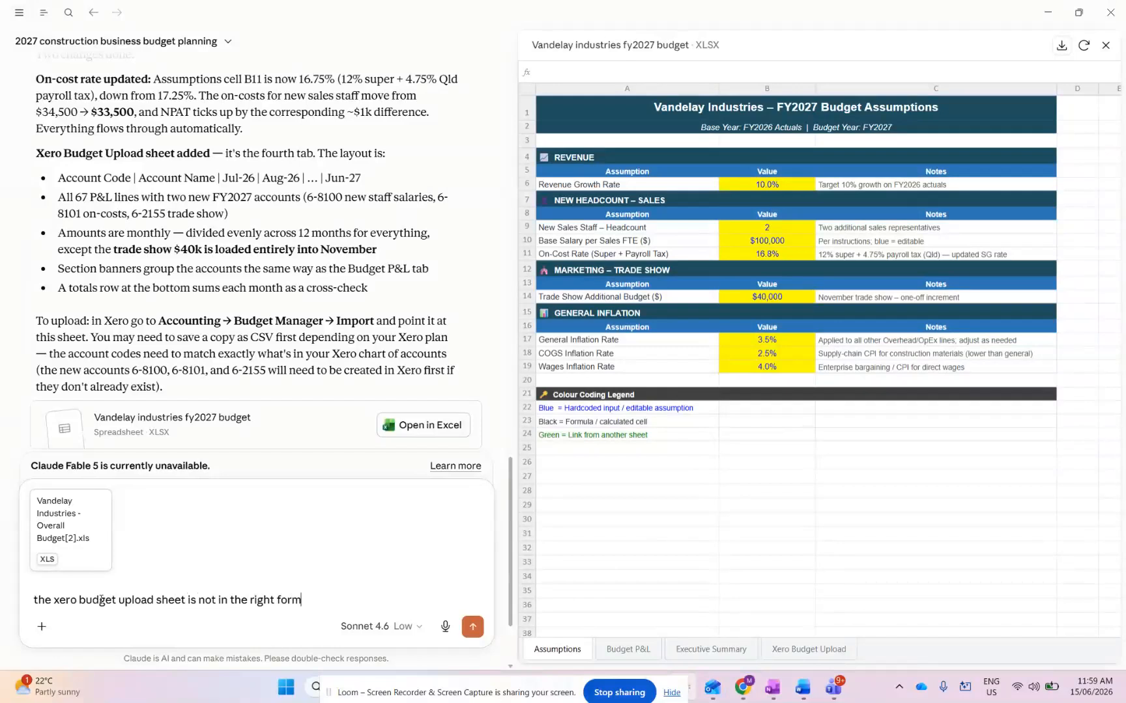
{"action": "type", "text": "at.  Using the attached exampl"}
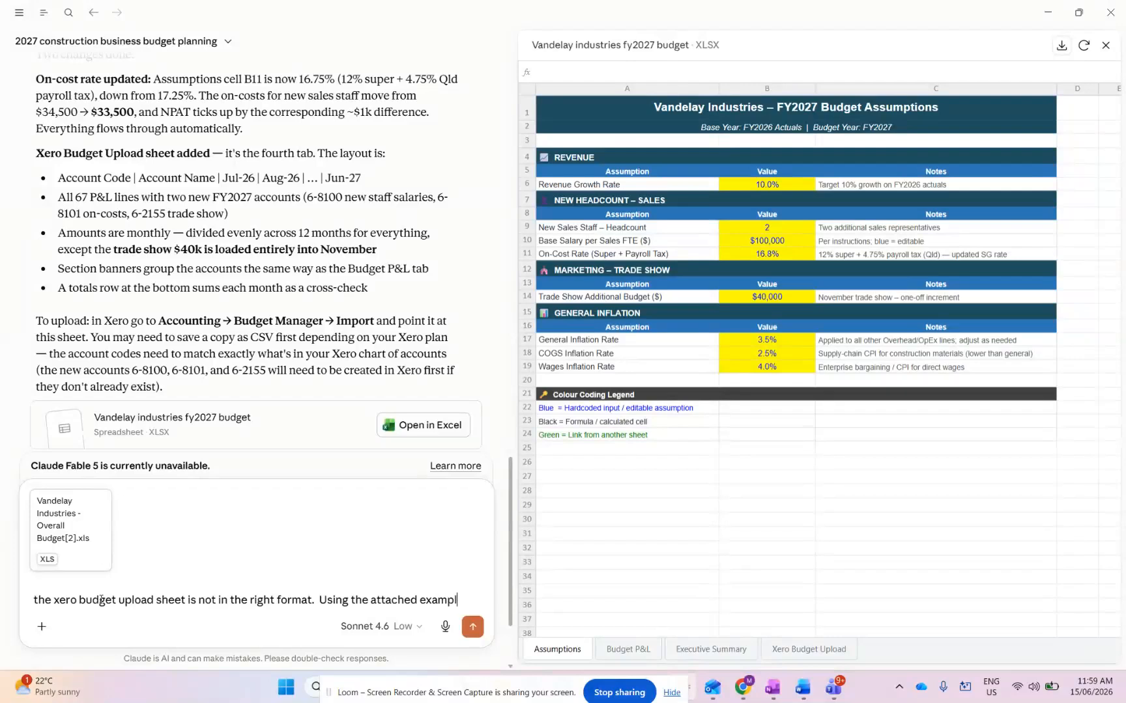
{"action": "type", "text": "e reformat this"}
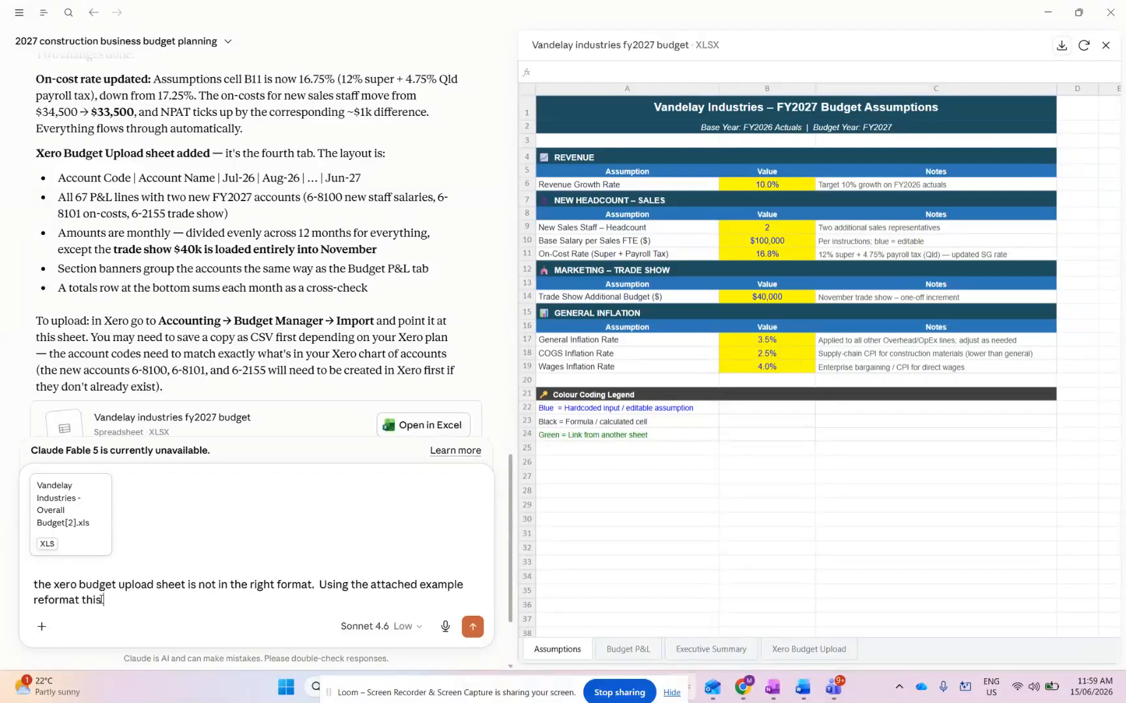
{"action": "type", "text": " data so it can be directly uploaded to xero."}
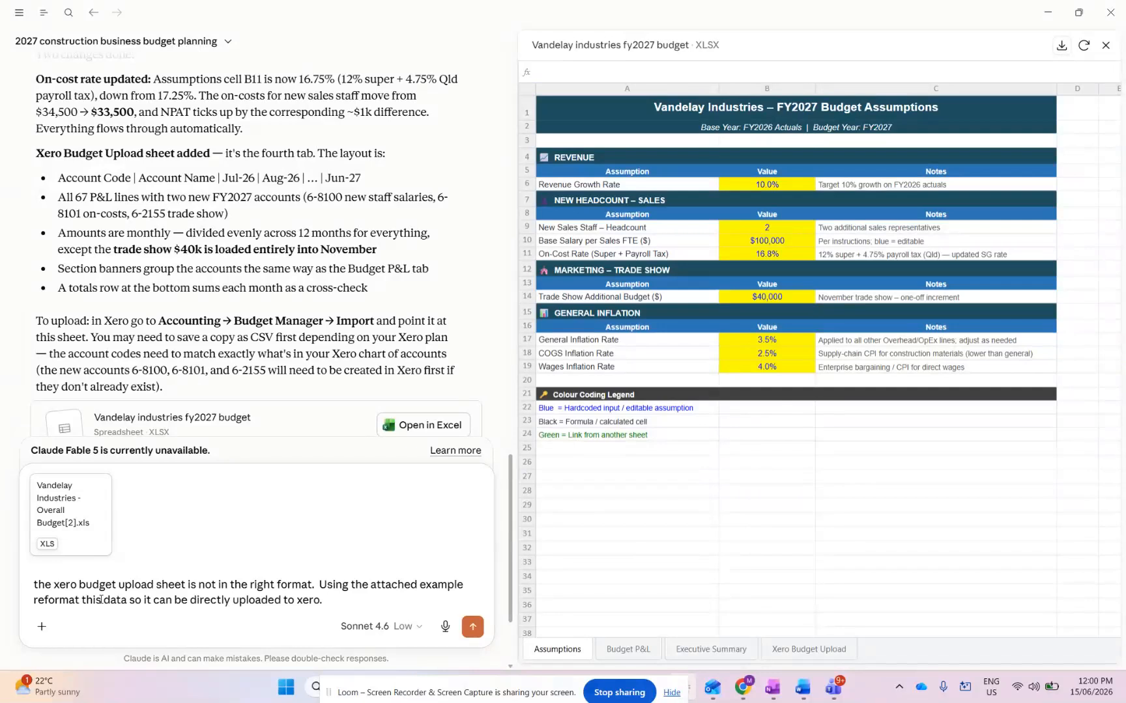
Add a request for a separate page of monthly budget figures laid out like the Budget P&L sheet, and send the message
{"action": "type", "text": "Also create a separate page with"}
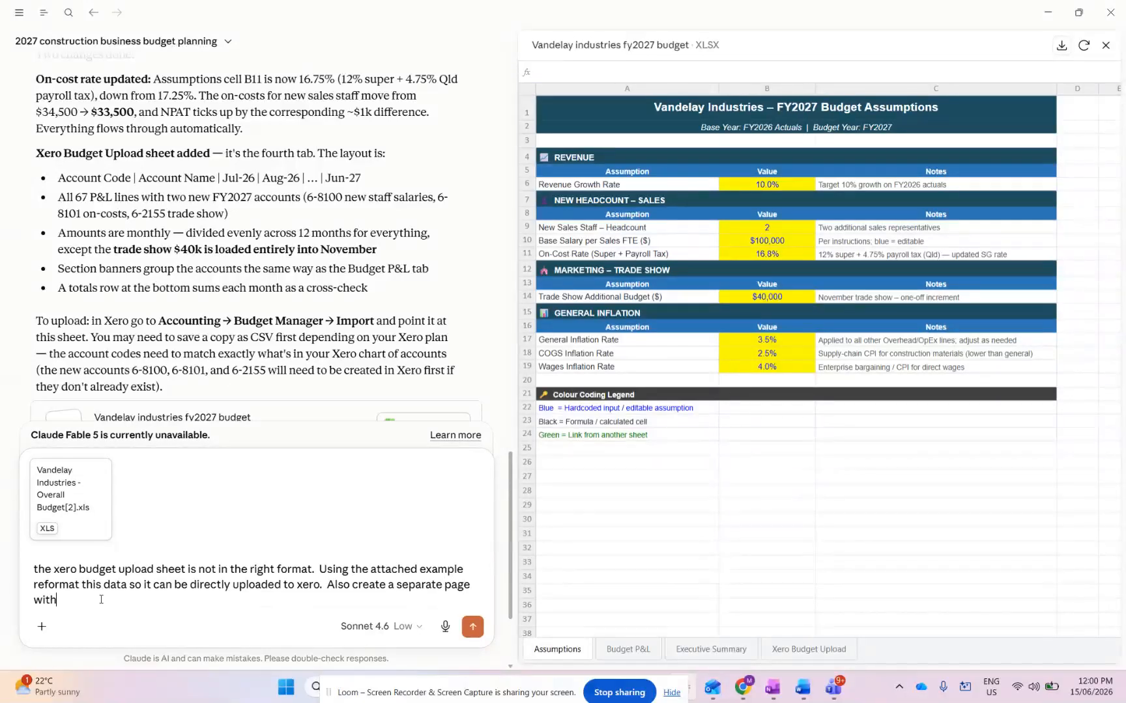
{"action": "type", "text": " monthly budget figures similar to"}
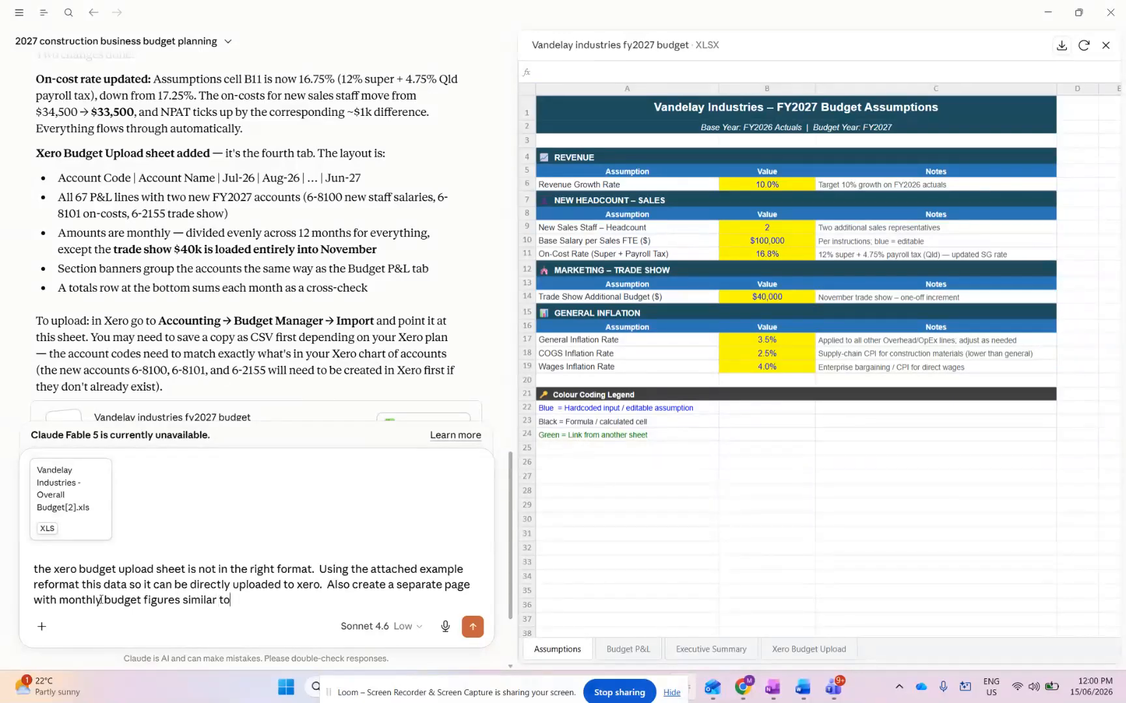
{"action": "type", "text": " the layout in the Budget P"}
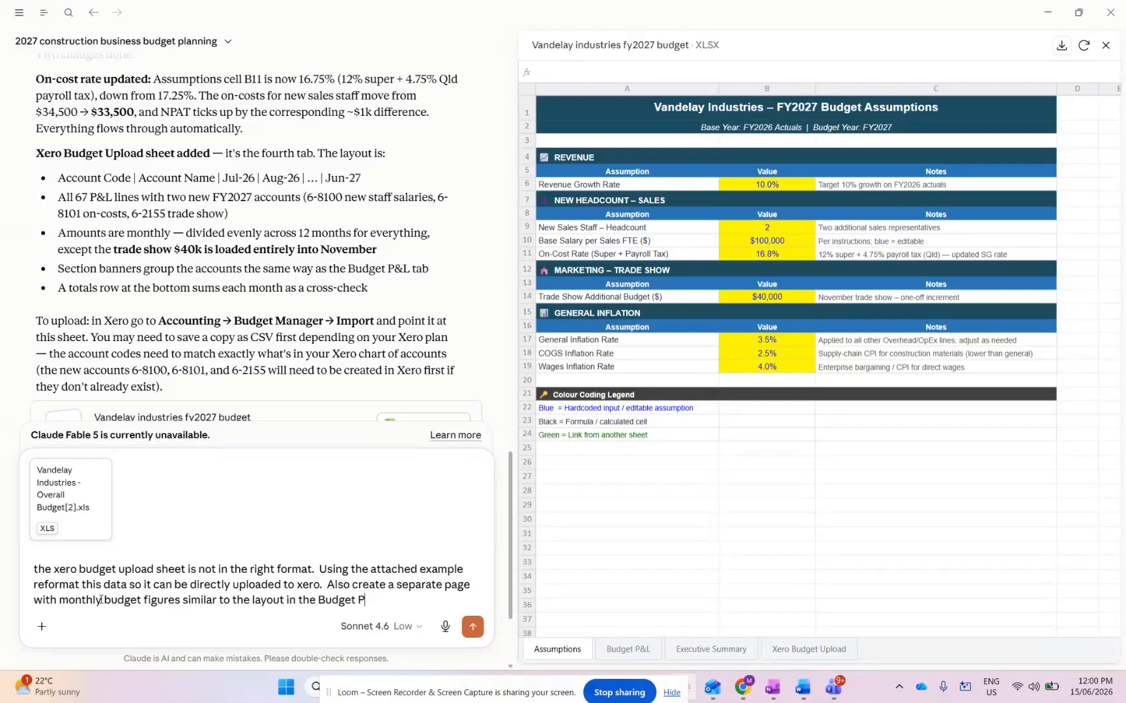
{"action": "type", "text": "&L sheet."}
{"action": "key", "text": "Return"}
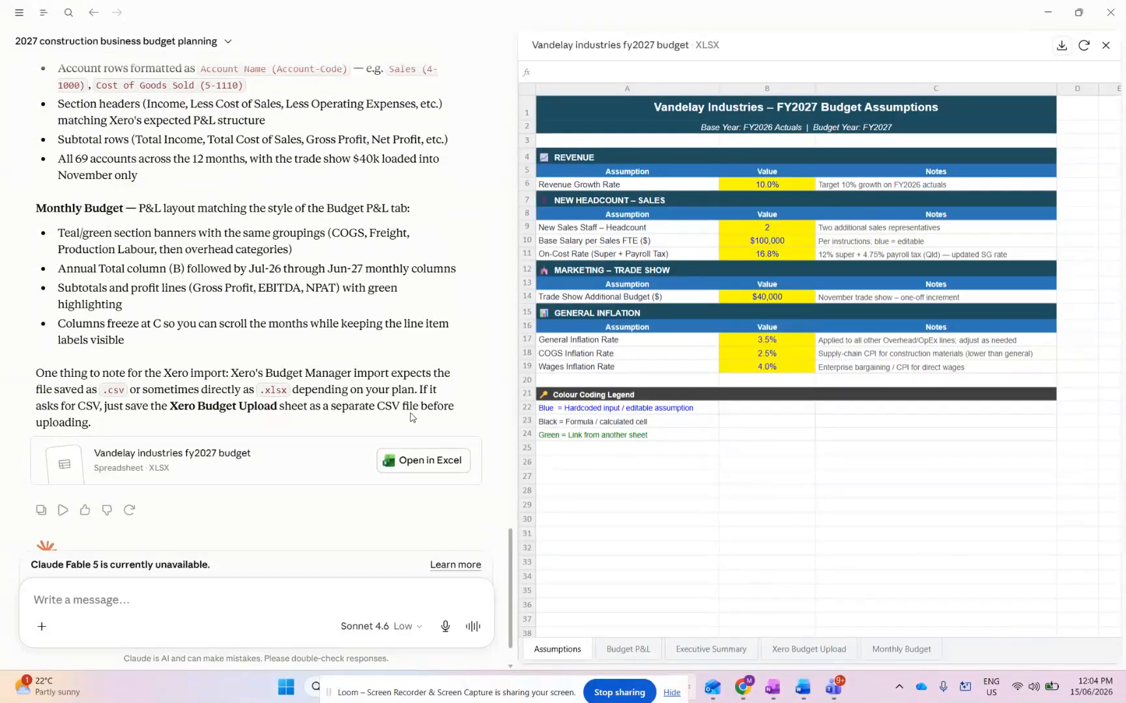
Review the reformatted Xero Budget Upload sheet from its title block through the income, cost and expense sections
{"action": "scroll", "coordinate": [401, 422], "scroll_direction": "down", "scroll_amount": 1}
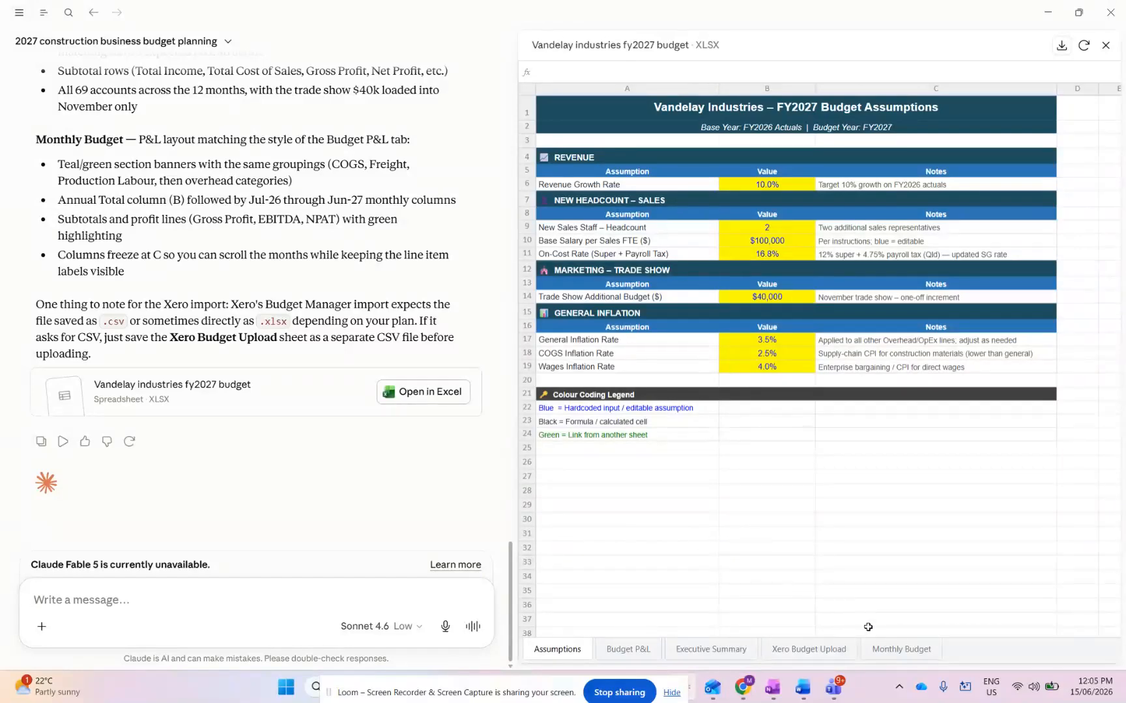
{"action": "left_click", "coordinate": [822, 649]}
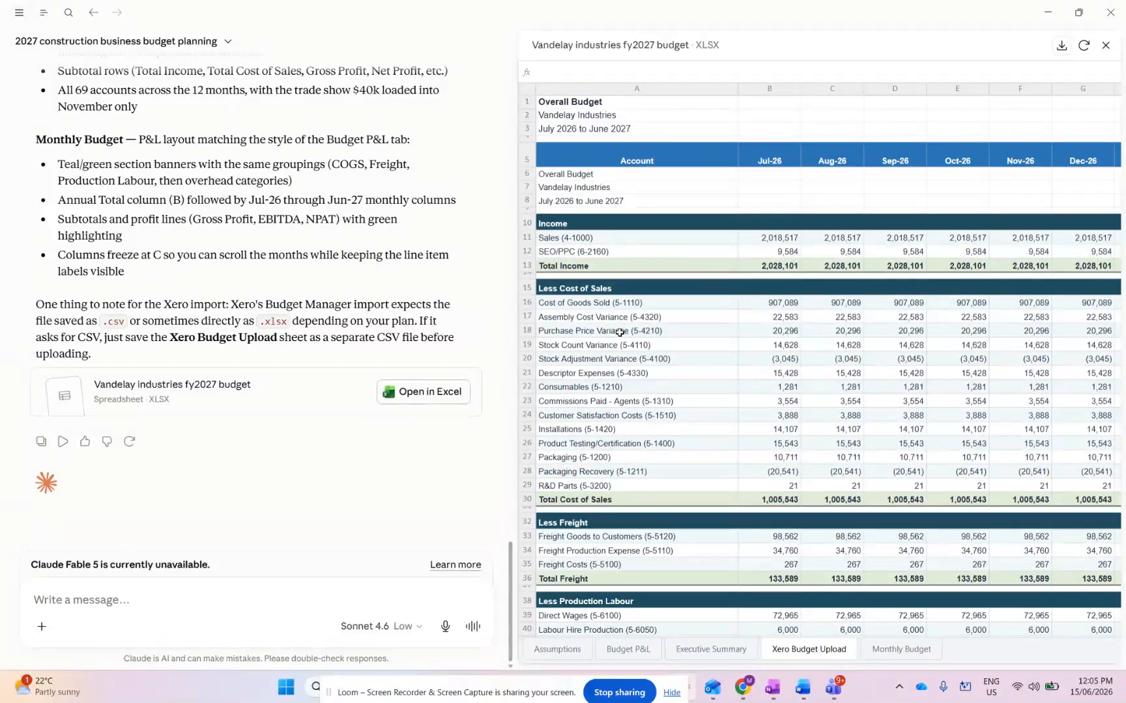
{"action": "scroll", "coordinate": [676, 307], "scroll_direction": "down", "scroll_amount": 10}
{"action": "scroll", "coordinate": [678, 316], "scroll_direction": "down", "scroll_amount": 8}
{"action": "scroll", "coordinate": [697, 339], "scroll_direction": "up", "scroll_amount": 10}
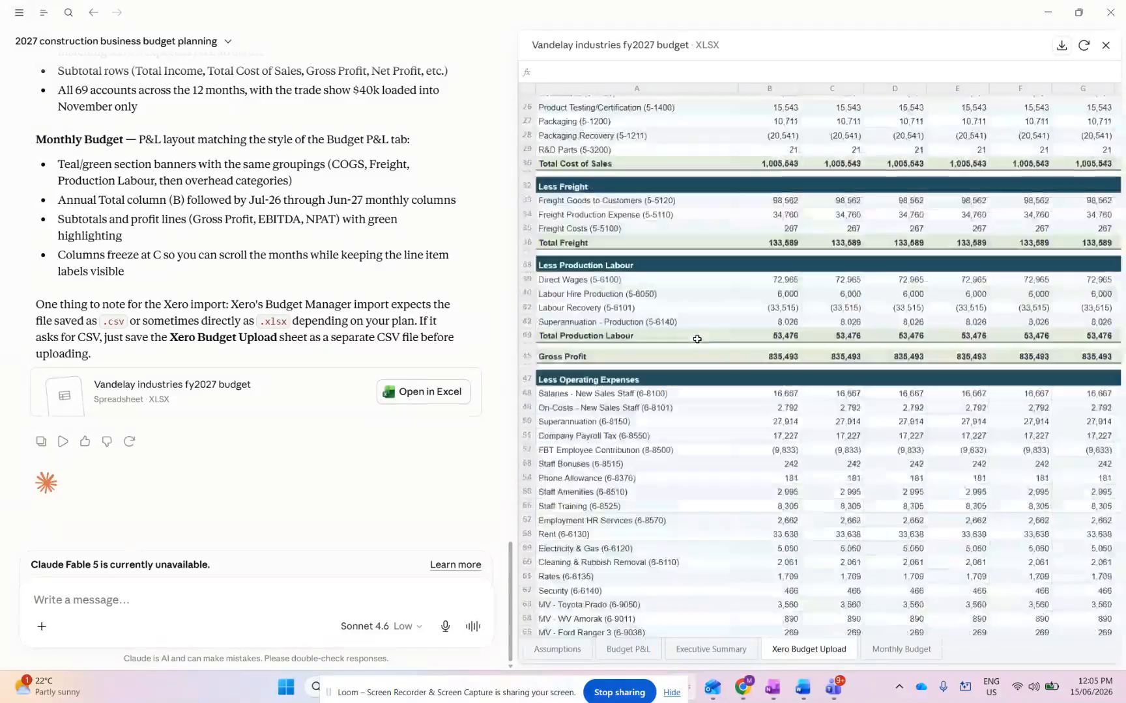
{"action": "left_click", "coordinate": [825, 655]}
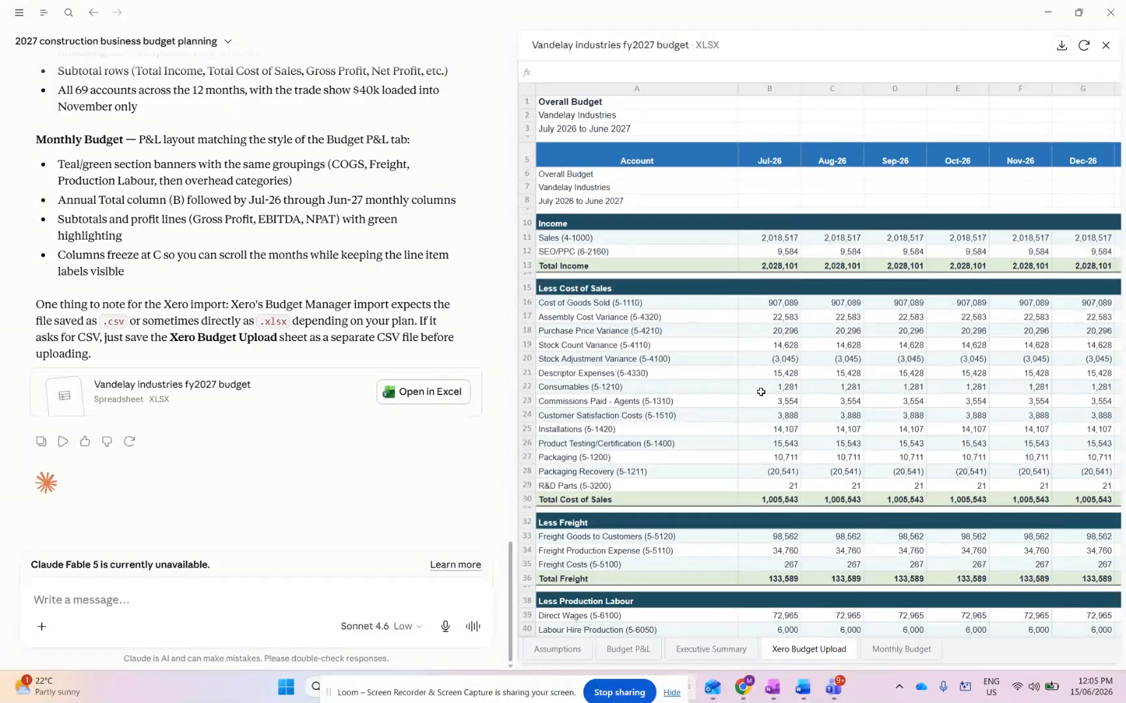
Widen the preview of the Monthly Budget sheet and check the November trade show entry under marketing overheads
{"action": "left_click", "coordinate": [917, 655]}
{"action": "left_click", "coordinate": [766, 310]}
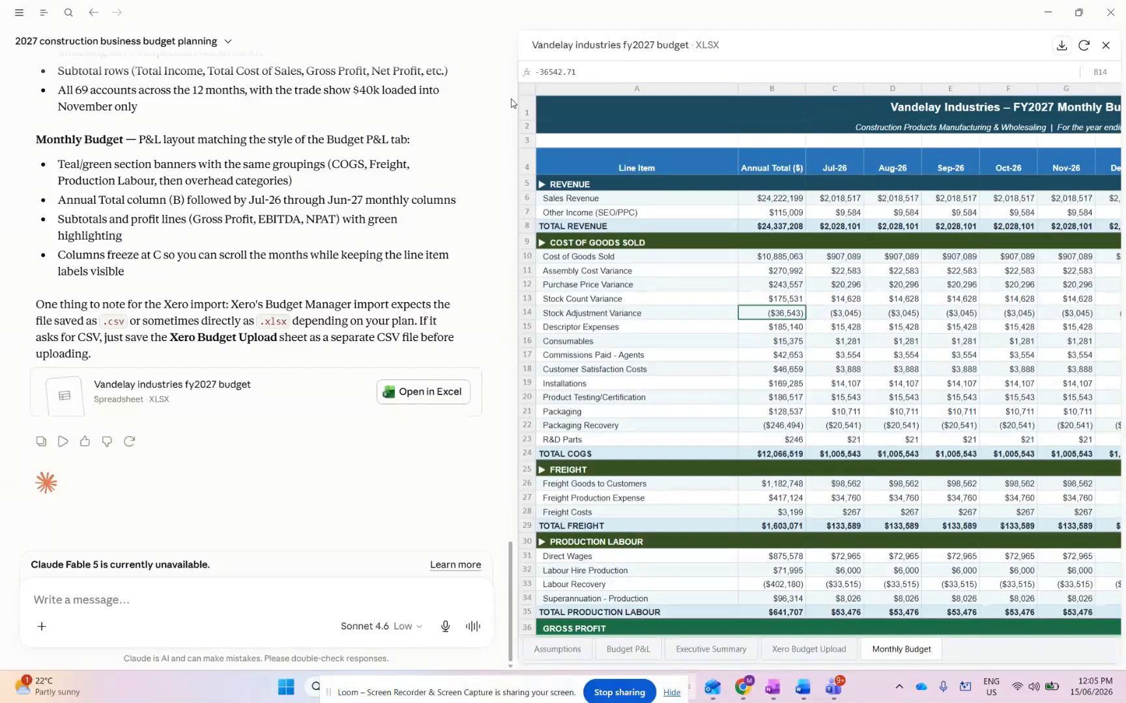
{"action": "left_click_drag", "start_coordinate": [518, 46], "coordinate": [294, 87]}
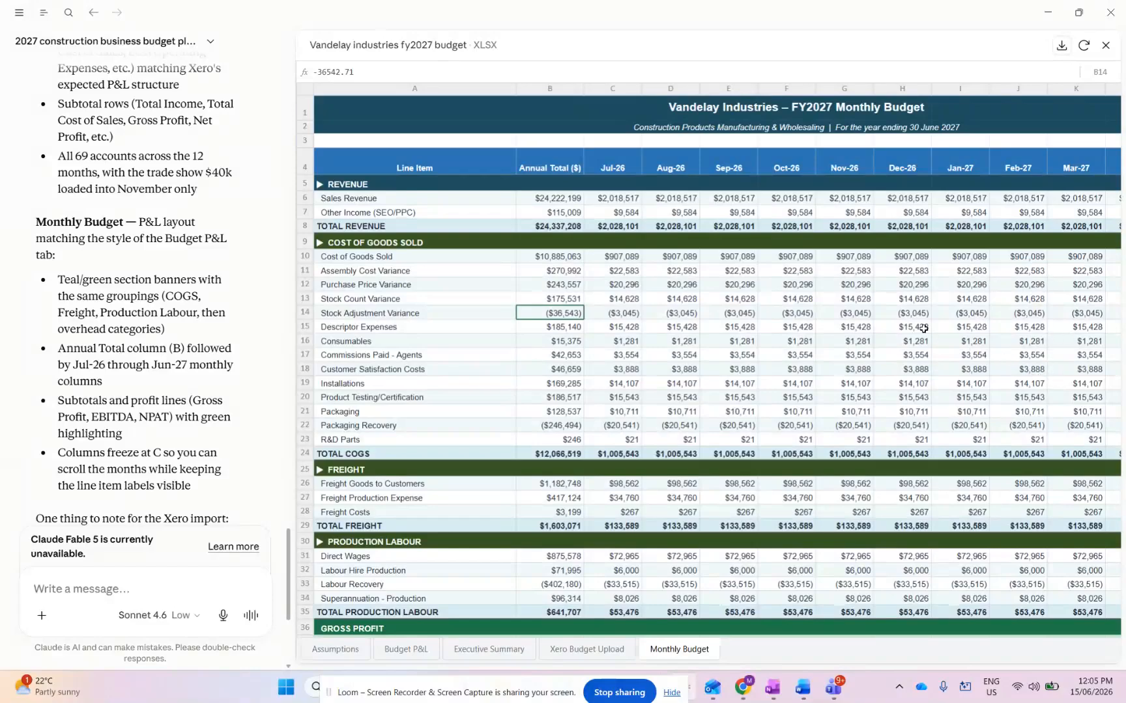
{"action": "scroll", "coordinate": [838, 297], "scroll_direction": "down", "scroll_amount": 15}
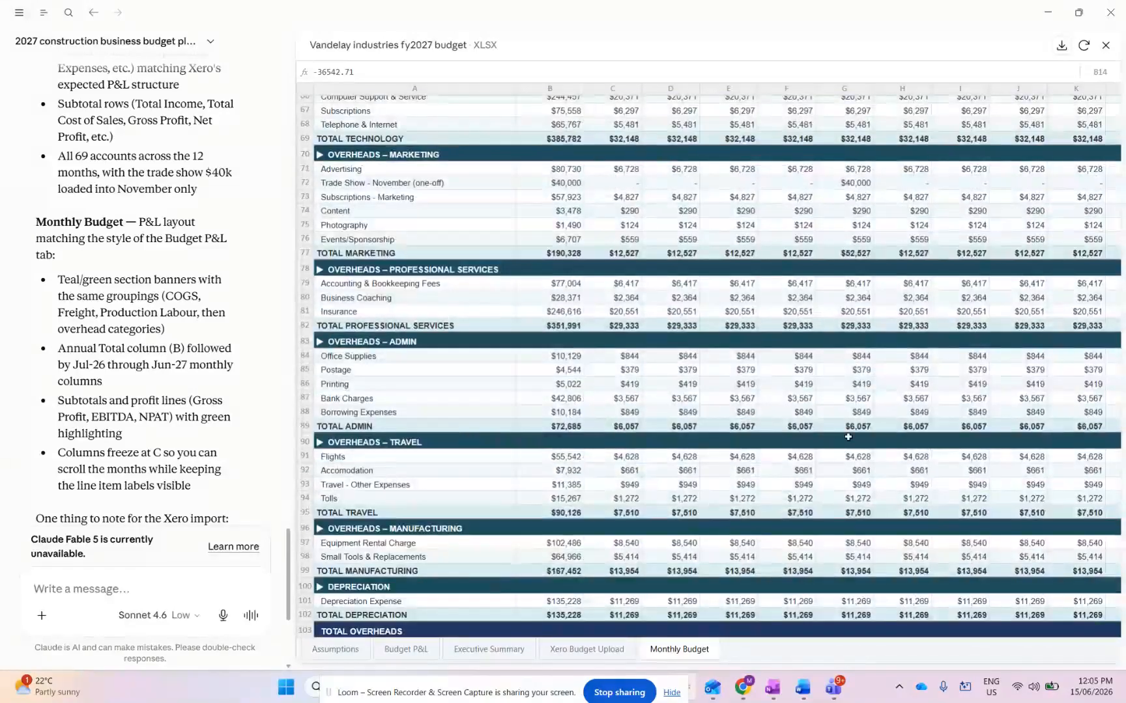
{"action": "left_click", "coordinate": [854, 185]}
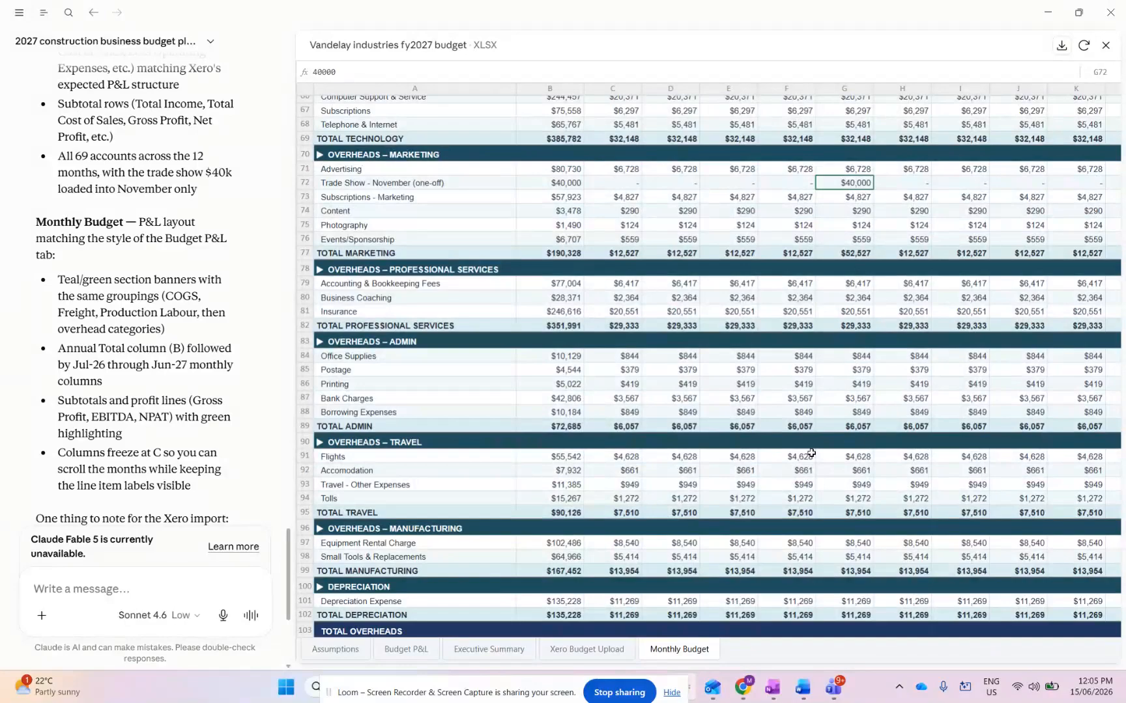
{"action": "scroll", "coordinate": [801, 506], "scroll_direction": "up", "scroll_amount": 6}
{"action": "scroll", "coordinate": [850, 523], "scroll_direction": "up", "scroll_amount": 8}
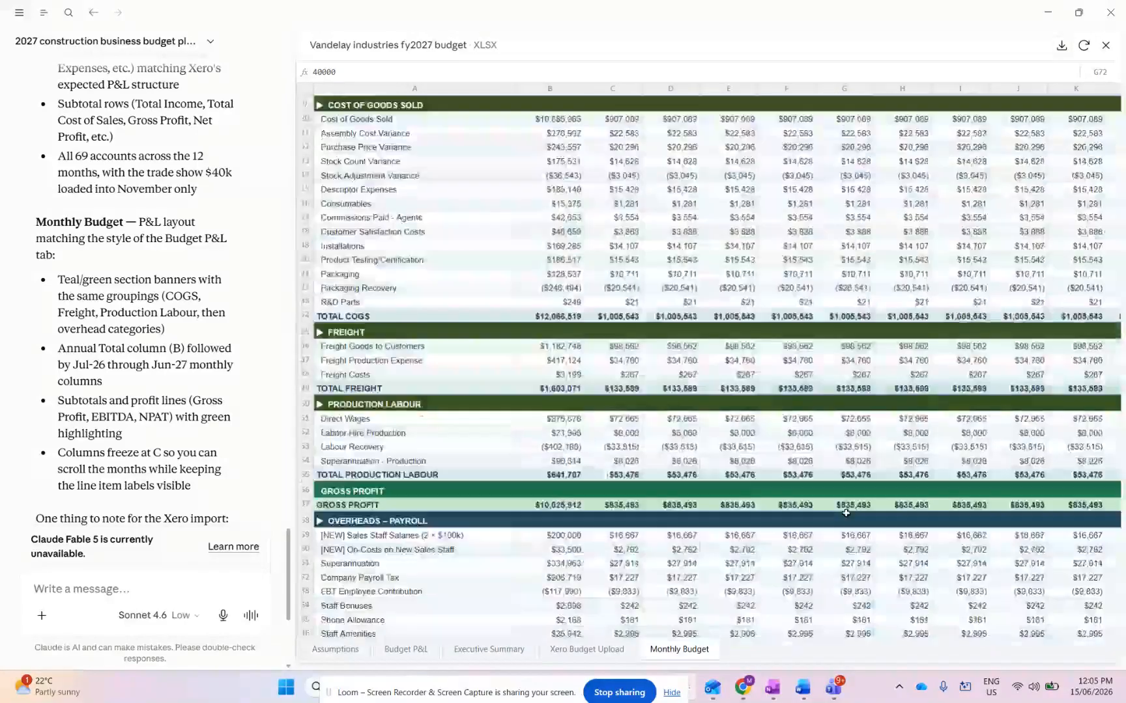
{"action": "left_click", "coordinate": [886, 202]}
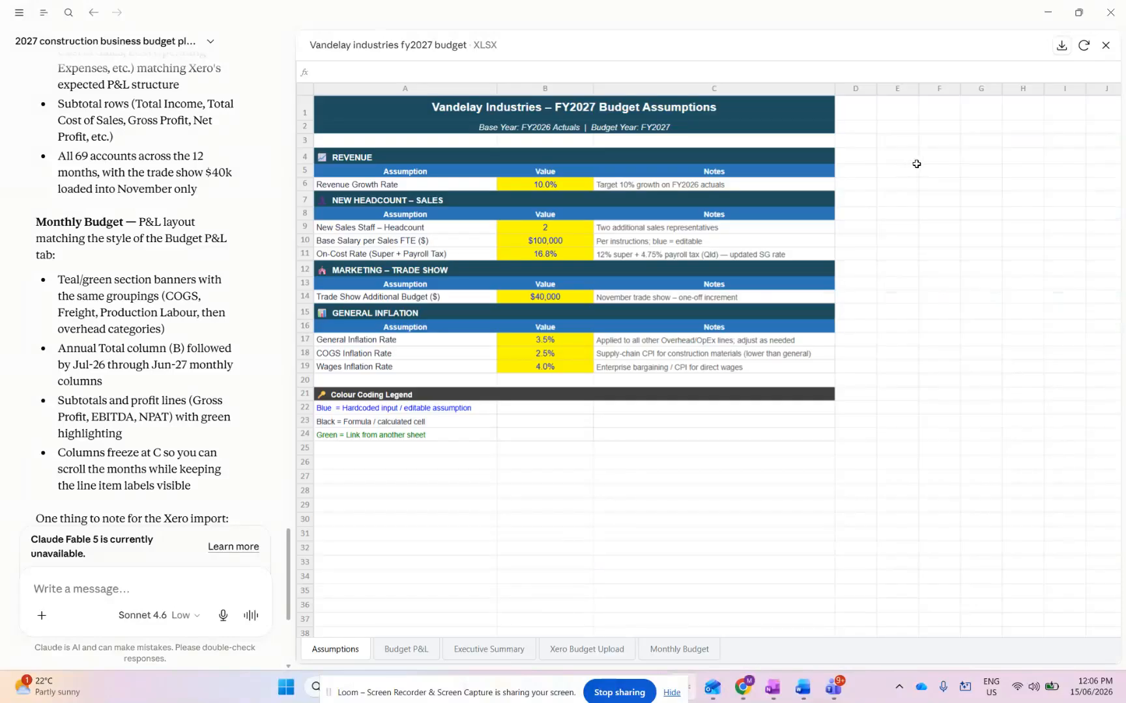
Check the Executive Summary sheet and the January 2027 revenue lines of the Monthly Budget sheet
{"action": "left_click", "coordinate": [655, 650]}
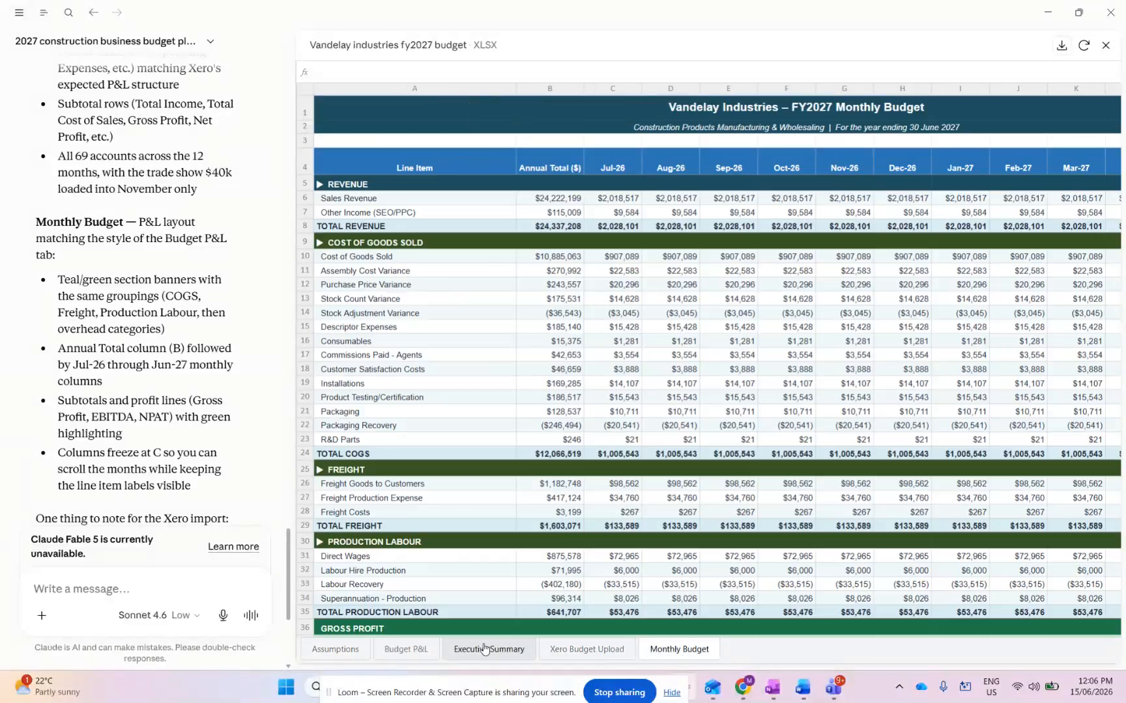
{"action": "left_click", "coordinate": [496, 648]}
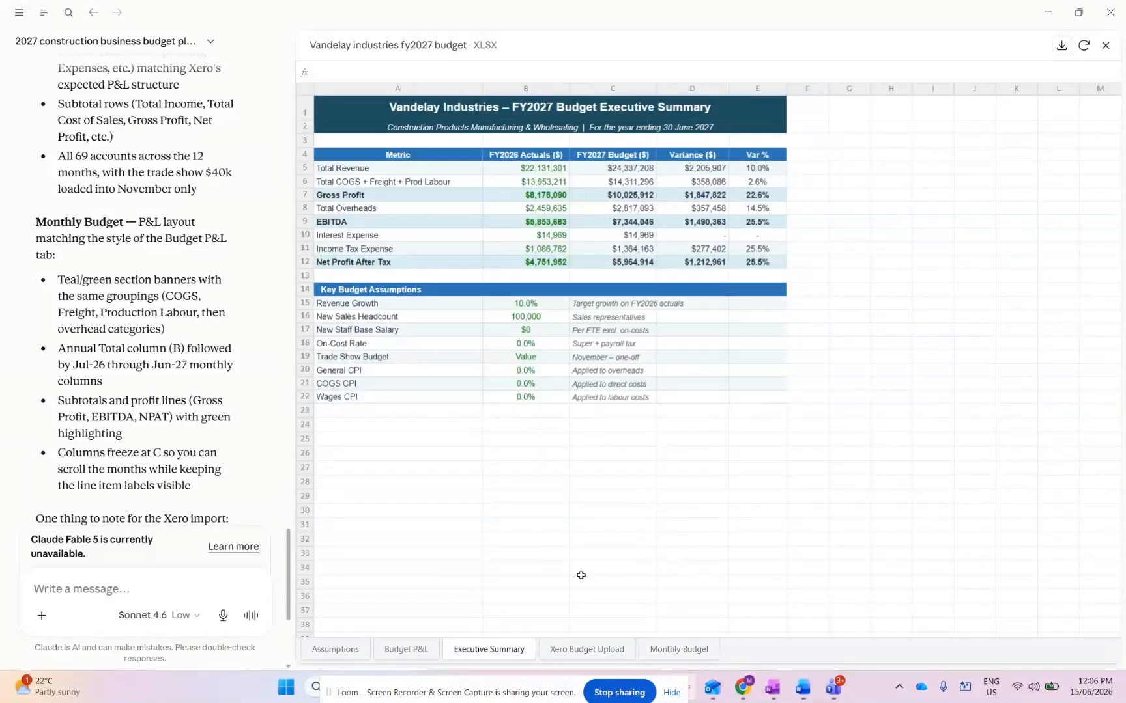
{"action": "left_click", "coordinate": [699, 656]}
{"action": "left_click", "coordinate": [978, 214]}
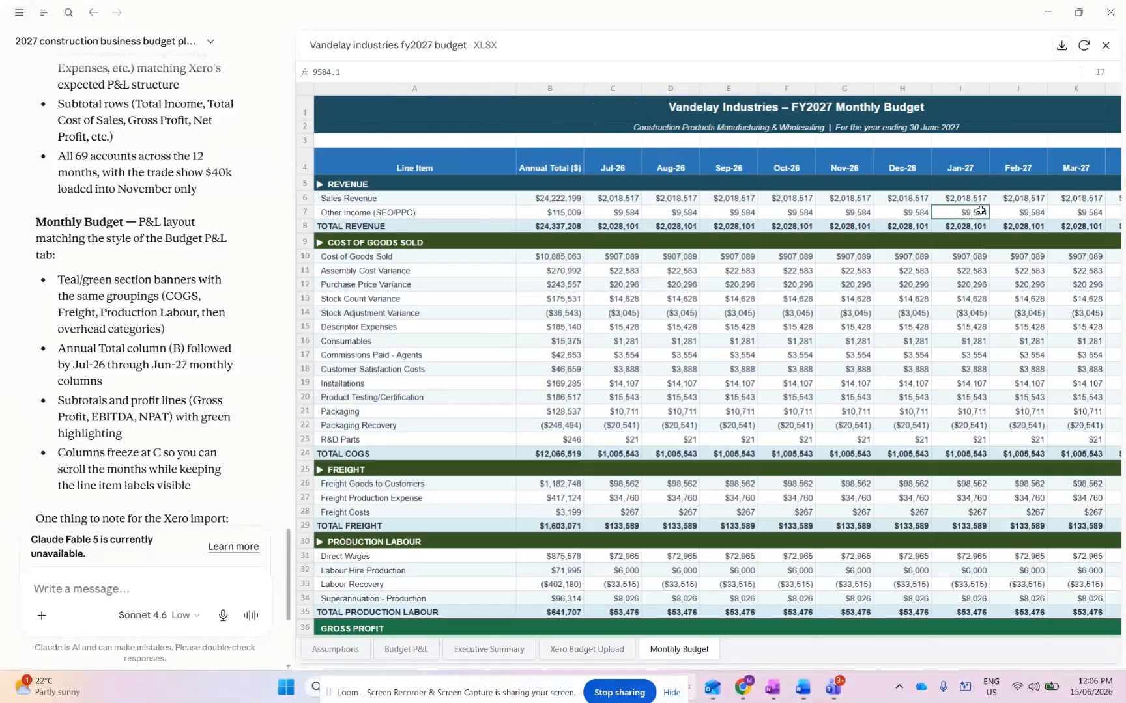
{"action": "left_click", "coordinate": [913, 192]}
{"action": "left_click", "coordinate": [984, 200]}
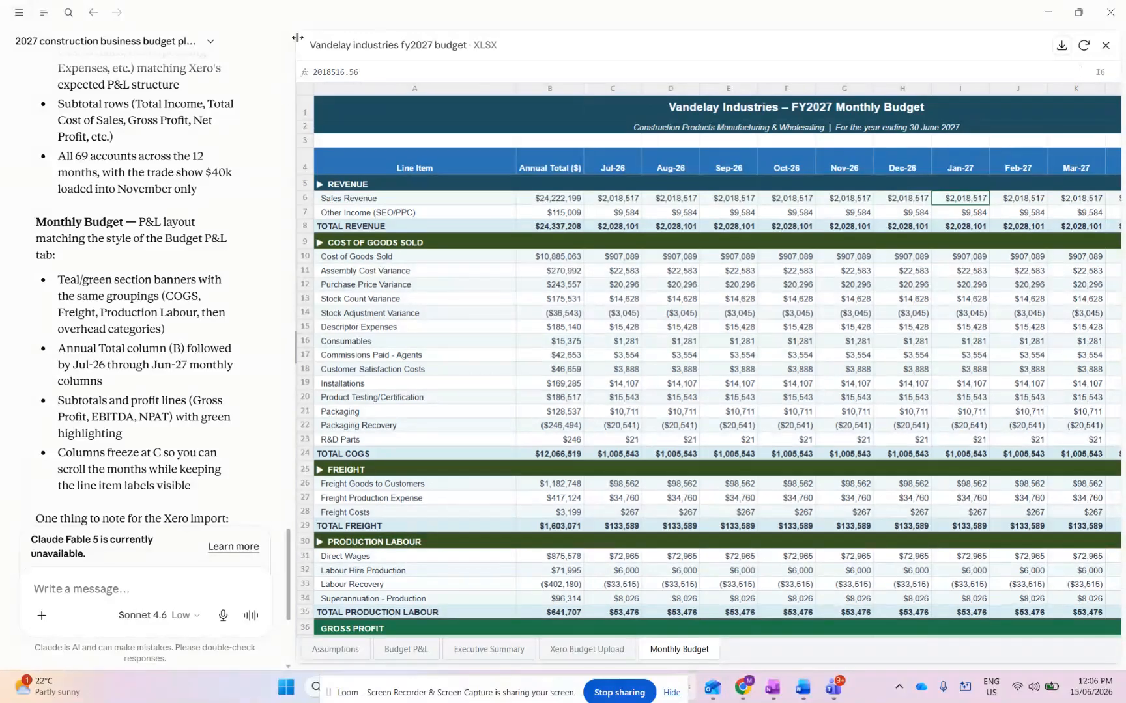
Narrow the spreadsheet preview and review the Monthly Budget cost sections alongside the chat reply
{"action": "left_click_drag", "start_coordinate": [297, 39], "coordinate": [576, 82]}
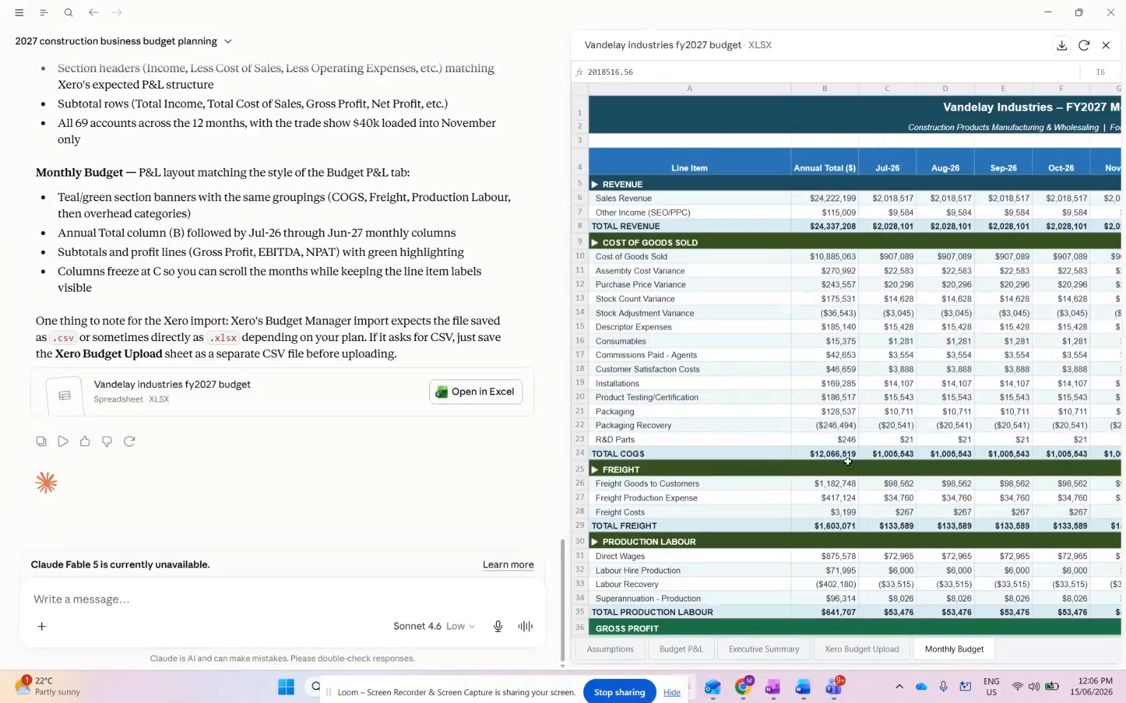
{"action": "scroll", "coordinate": [846, 462], "scroll_direction": "down", "scroll_amount": 1}
{"action": "scroll", "coordinate": [840, 456], "scroll_direction": "down", "scroll_amount": 1}
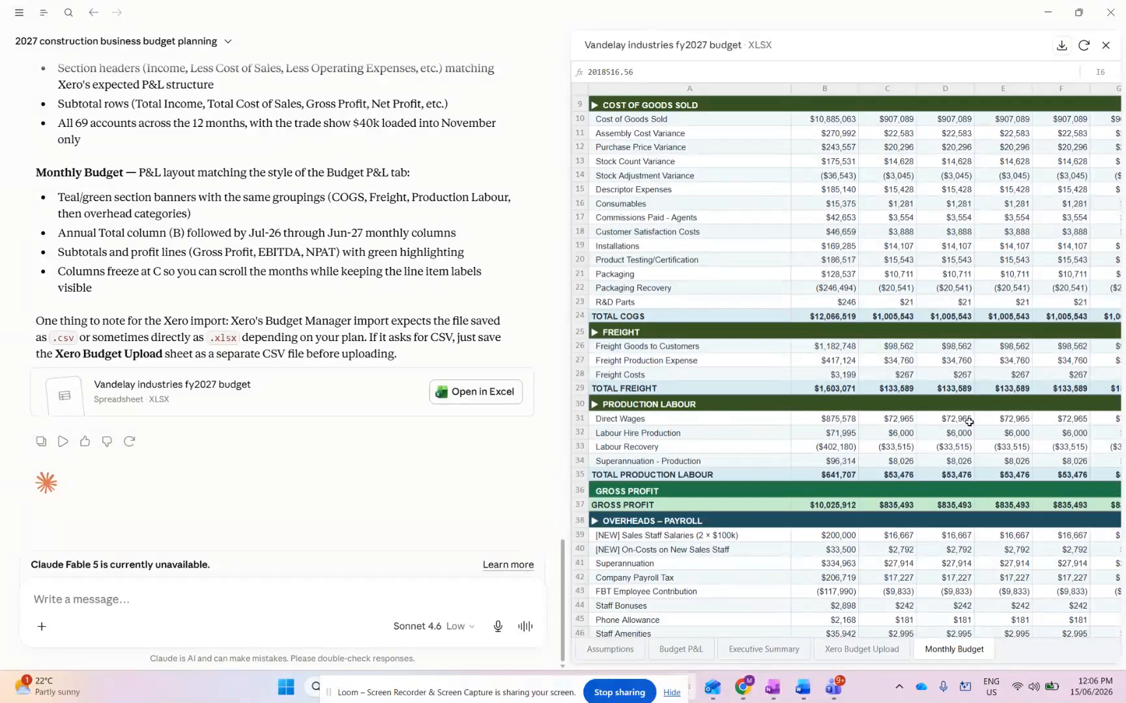
{"action": "scroll", "coordinate": [372, 465], "scroll_direction": "up", "scroll_amount": 2}
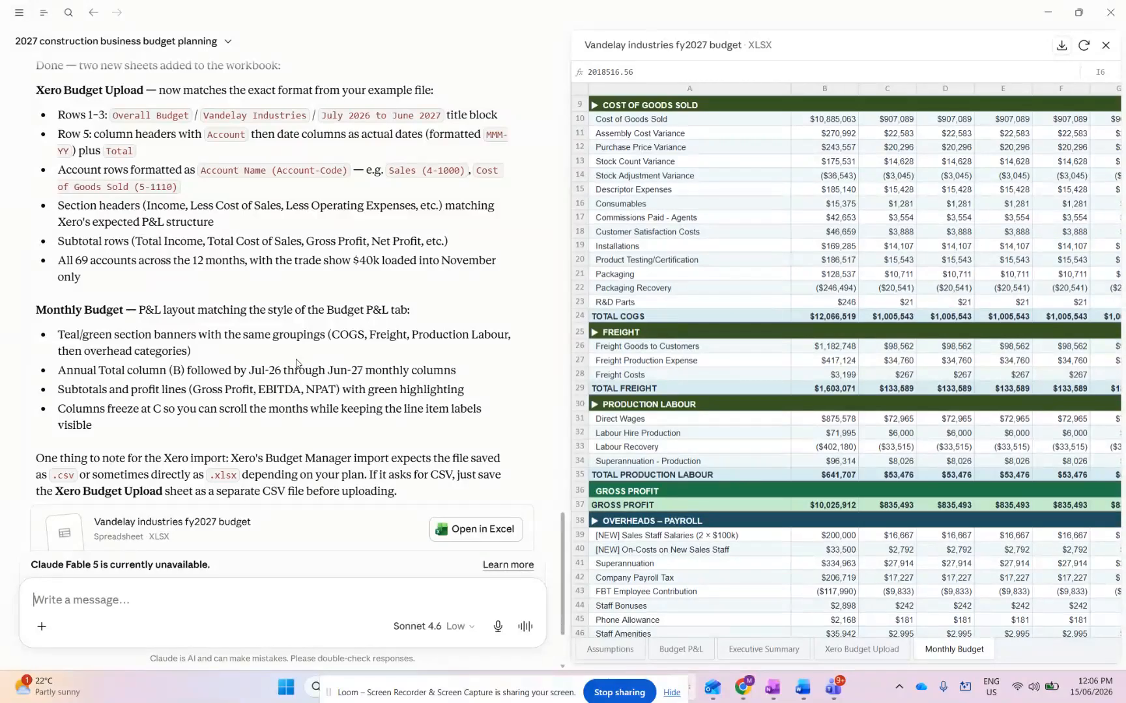
Draft a prompt to improve monthly phasing of revenue & expenses, reviewing the historical data to estimate appropriate revenue and COGS phasing over the year
{"action": "type", "text": "we wa"}
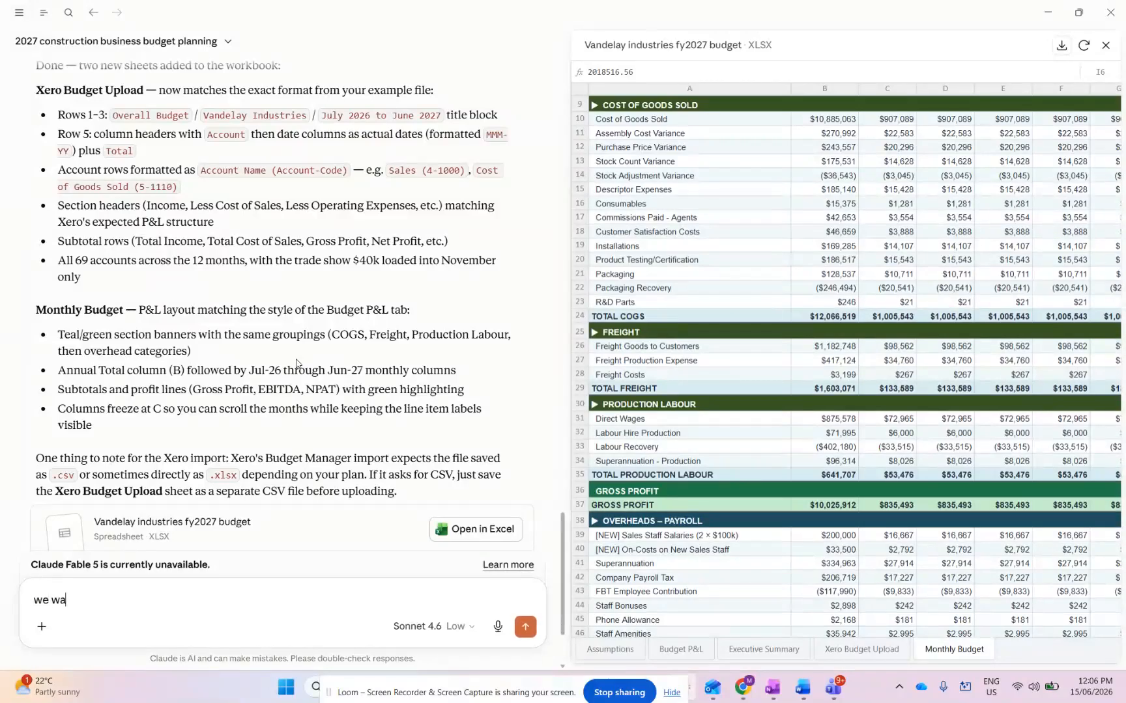
{"action": "type", "text": "nt to improve the monthly pha"}
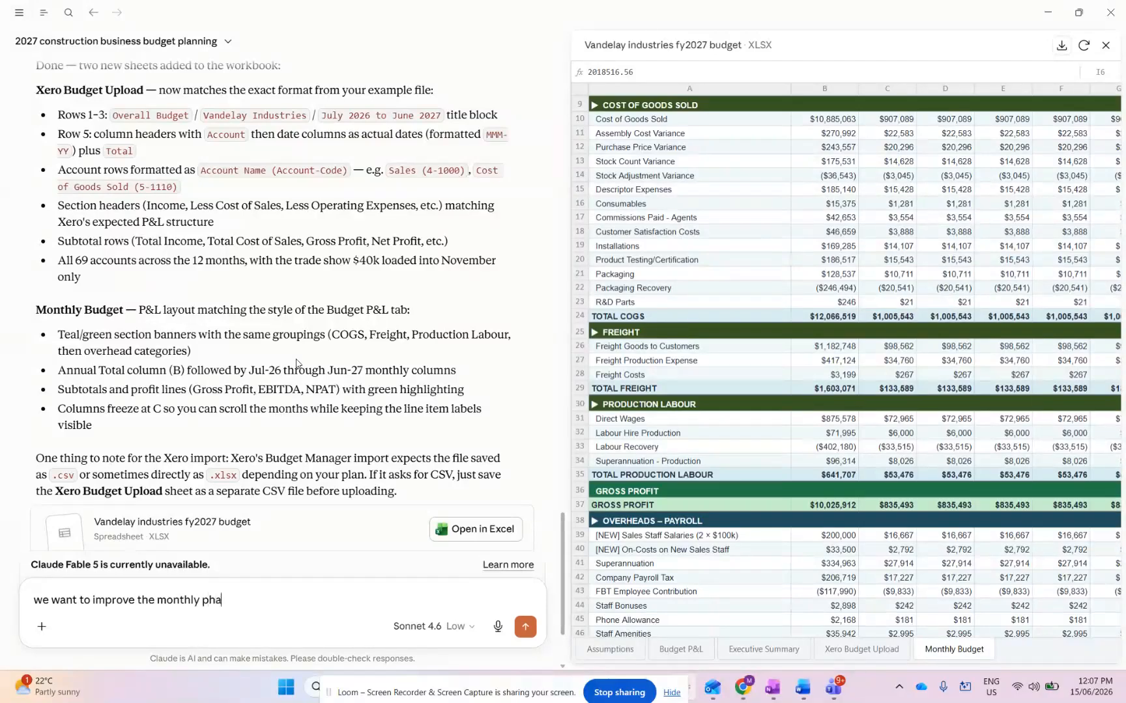
{"action": "type", "text": "sing of revenue & expenses."}
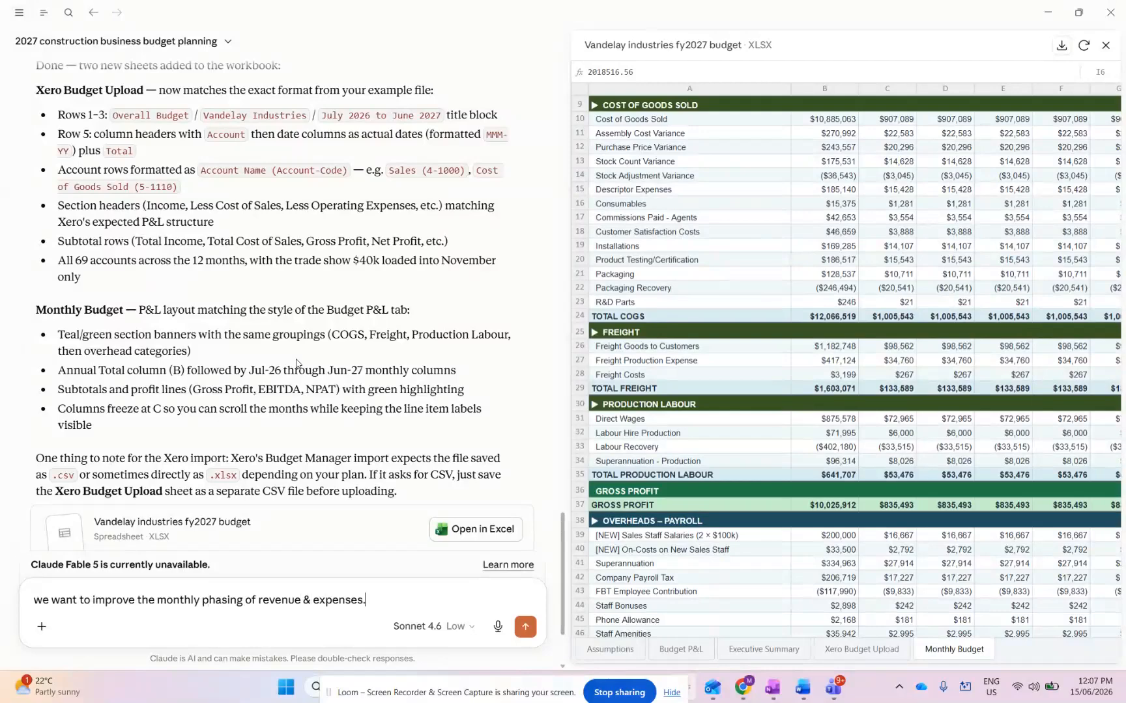
{"action": "type", "text": "  R"}
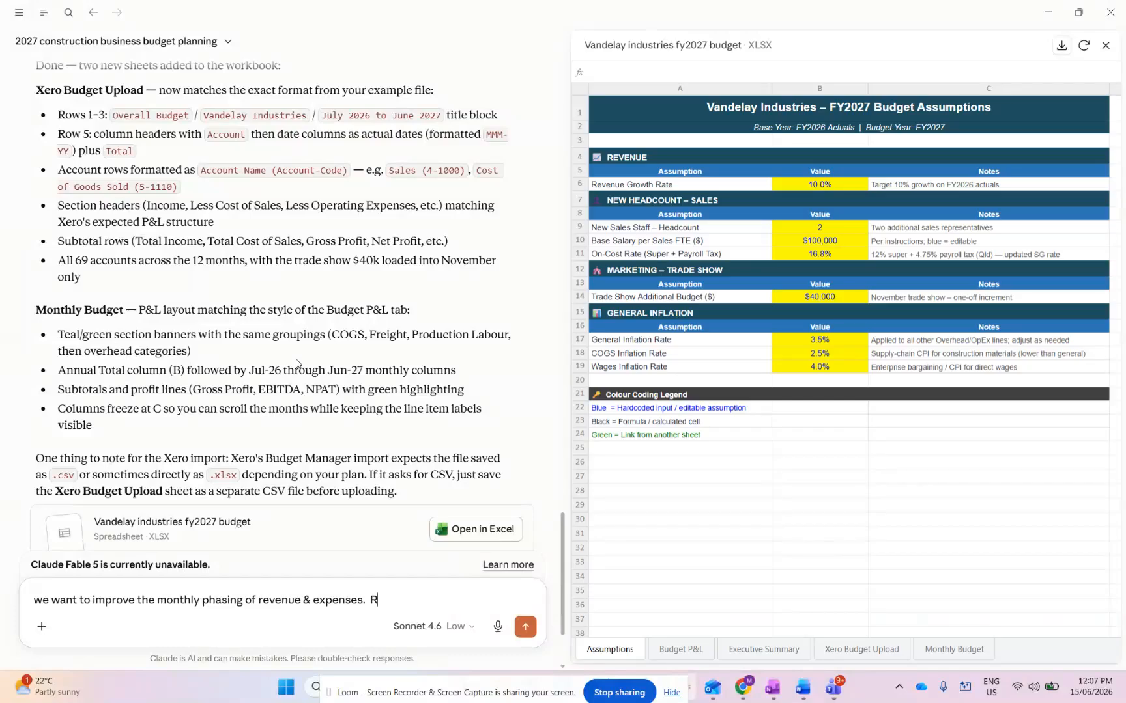
{"action": "type", "text": "eview the historical data and"}
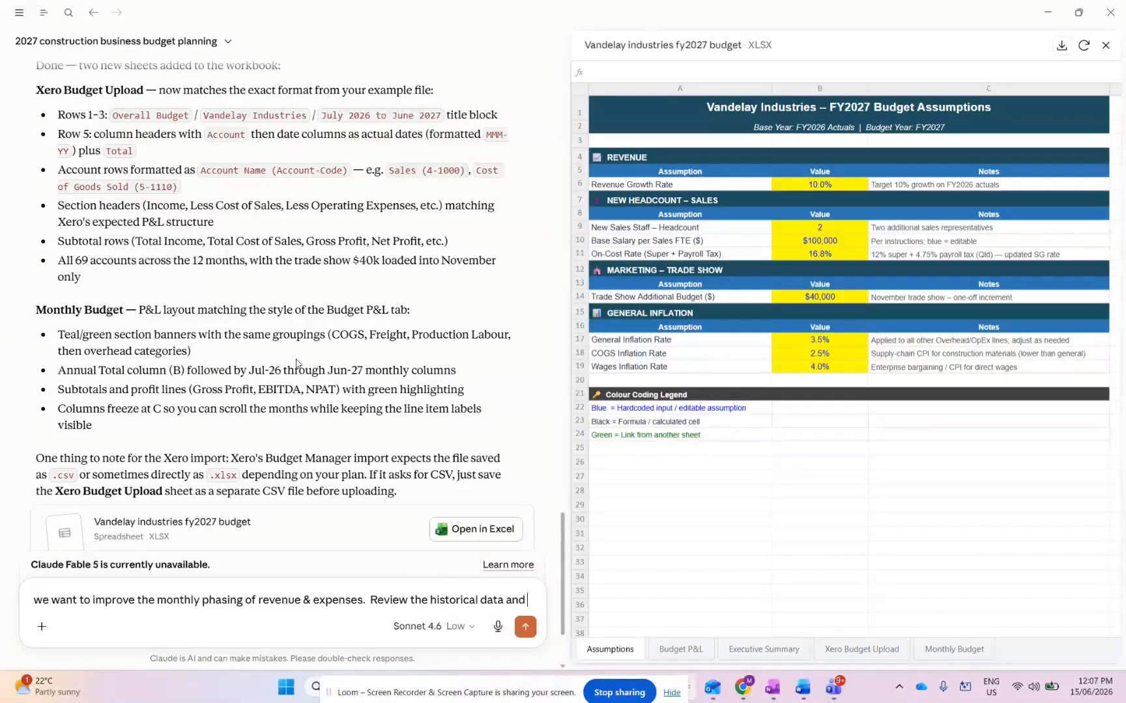
{"action": "type", "text": " estimate ap"}
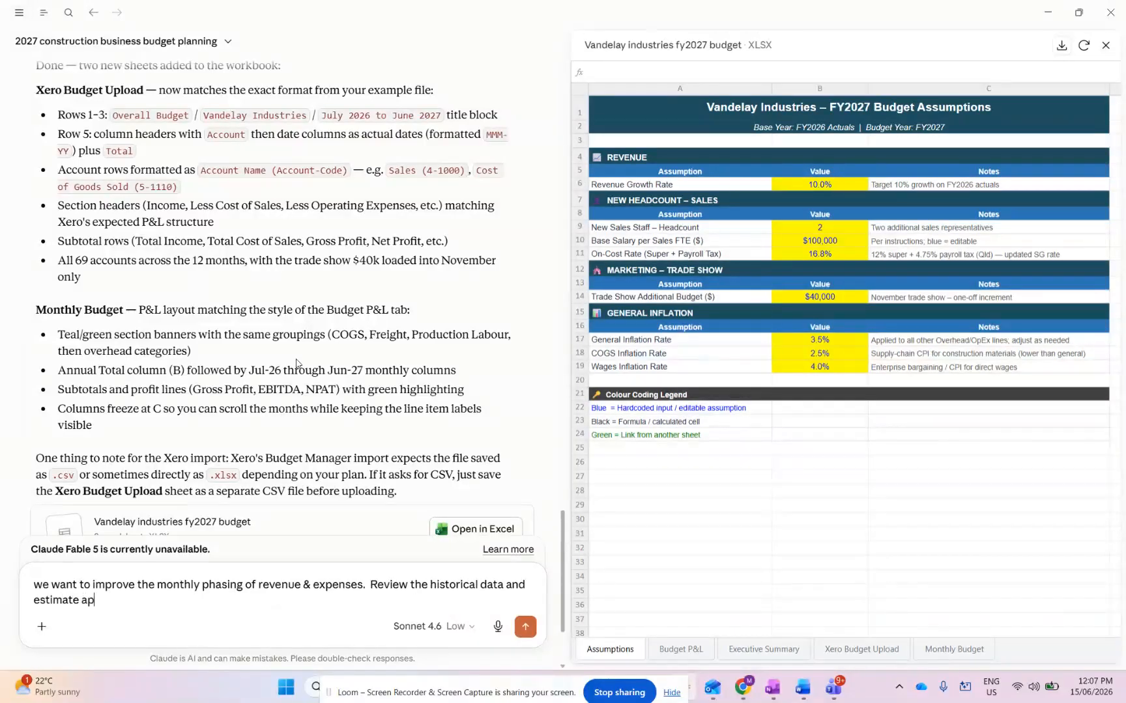
{"action": "type", "text": "proprite"}
{"action": "key", "text": "BackSpace"}
{"action": "key", "text": "BackSpace"}
{"action": "type", "text": "ate phasing of reven"}
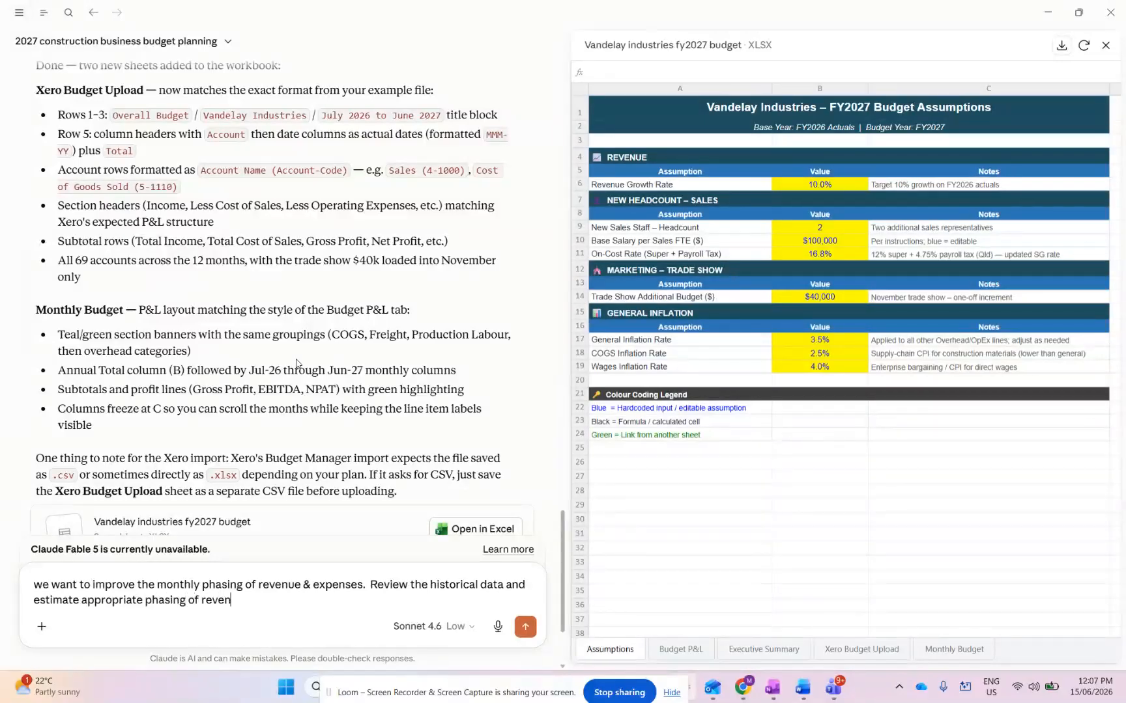
{"action": "type", "text": "ue and COGS over the year."}
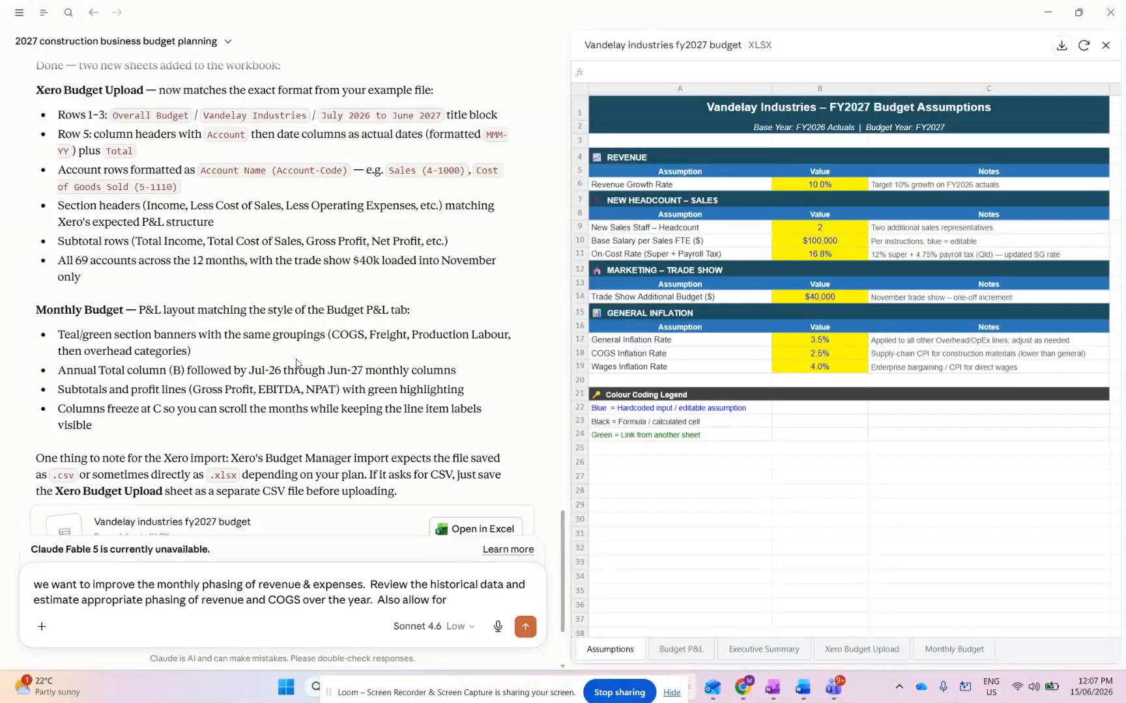
Add a request to decrease wages expense for 1 week of annual leave in each of December and January, and send the prompt
{"action": "type", "text": "Also allow for decrease in wages expense"}
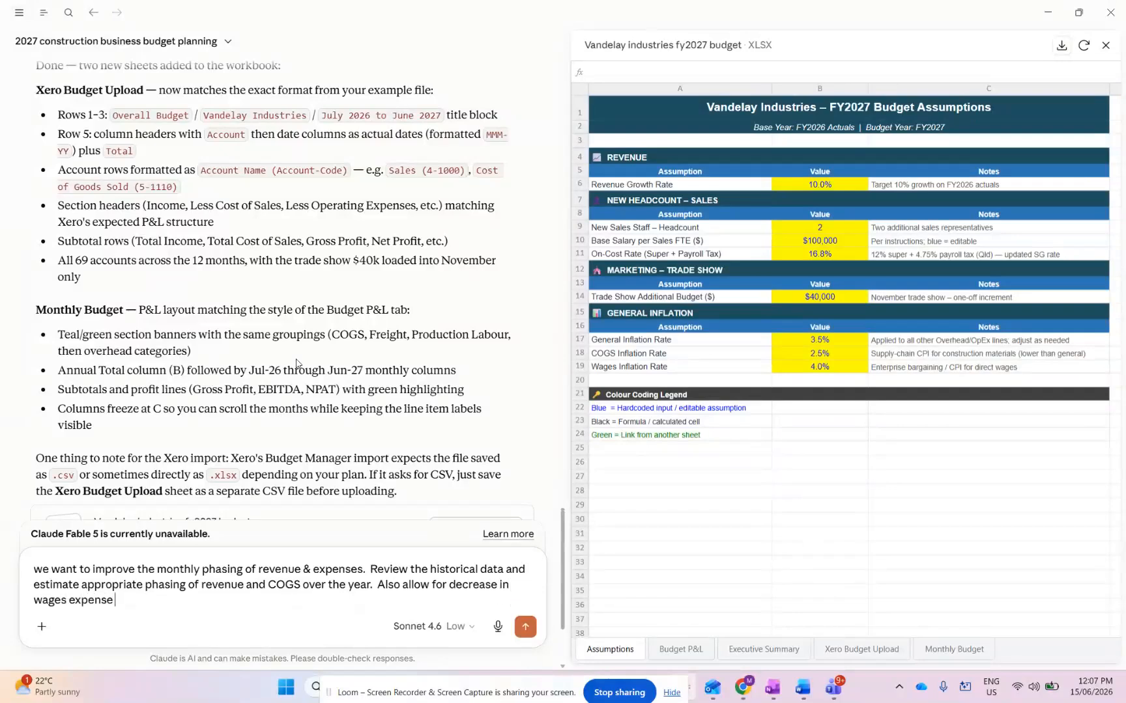
{"action": "type", "text": " when annual leave is expected to be"}
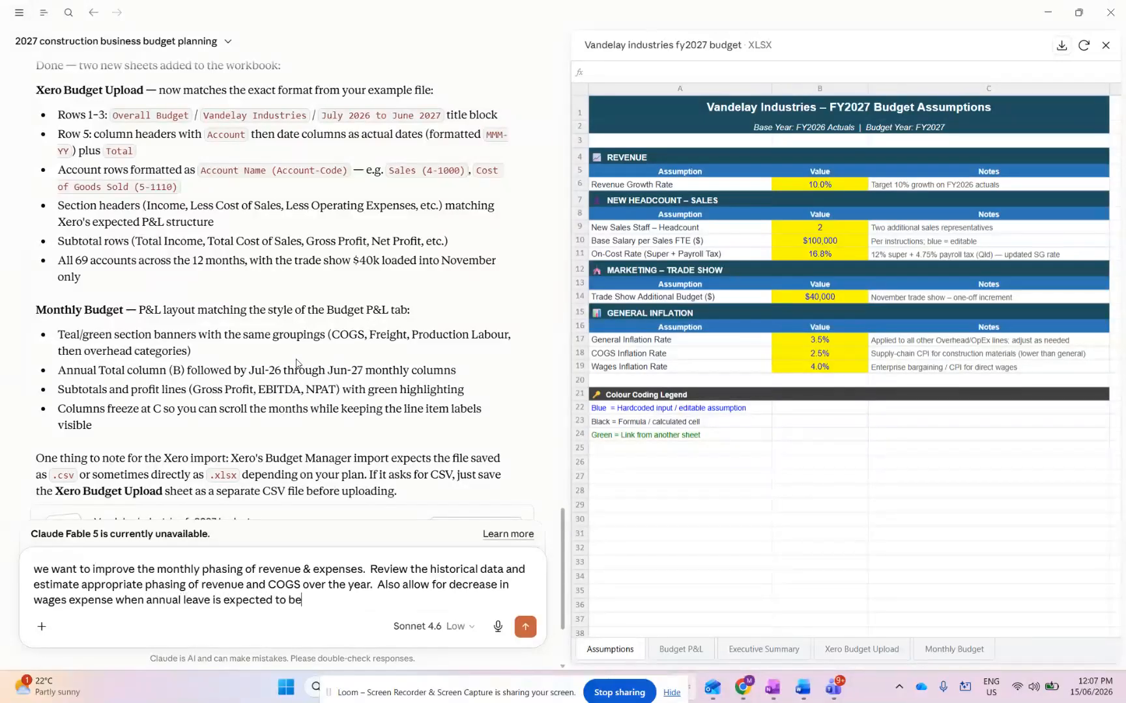
{"action": "type", "text": " taken over December & January (assume 1 week of an"}
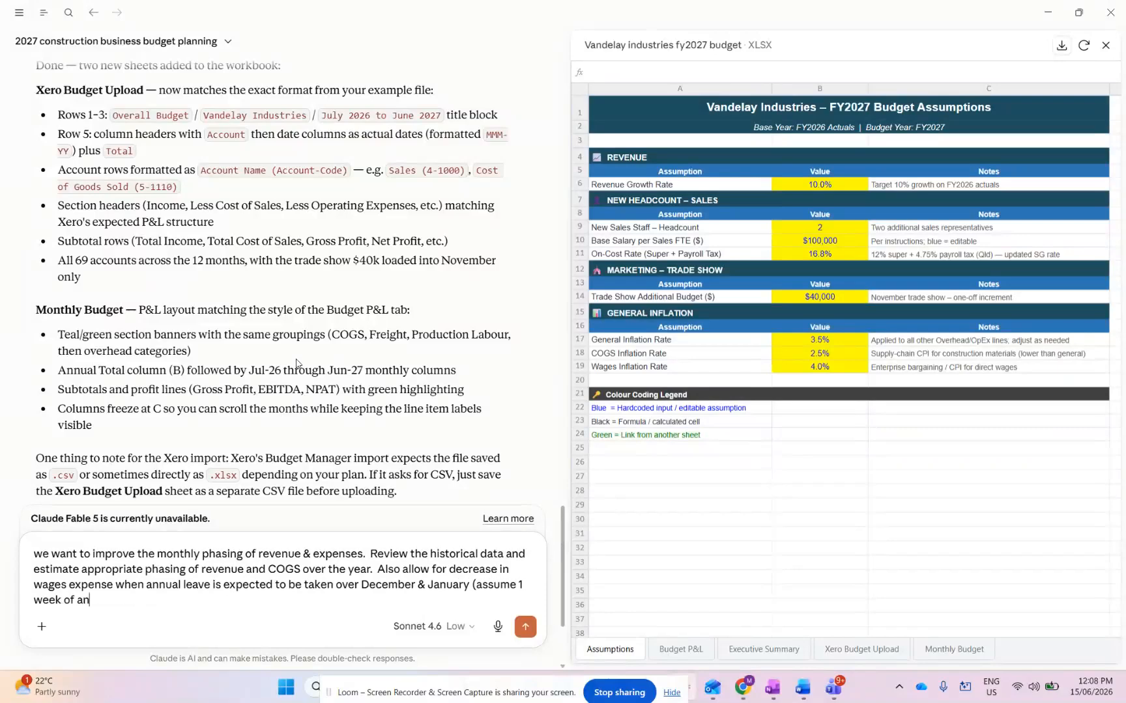
{"action": "type", "text": "nual leave in each month"}
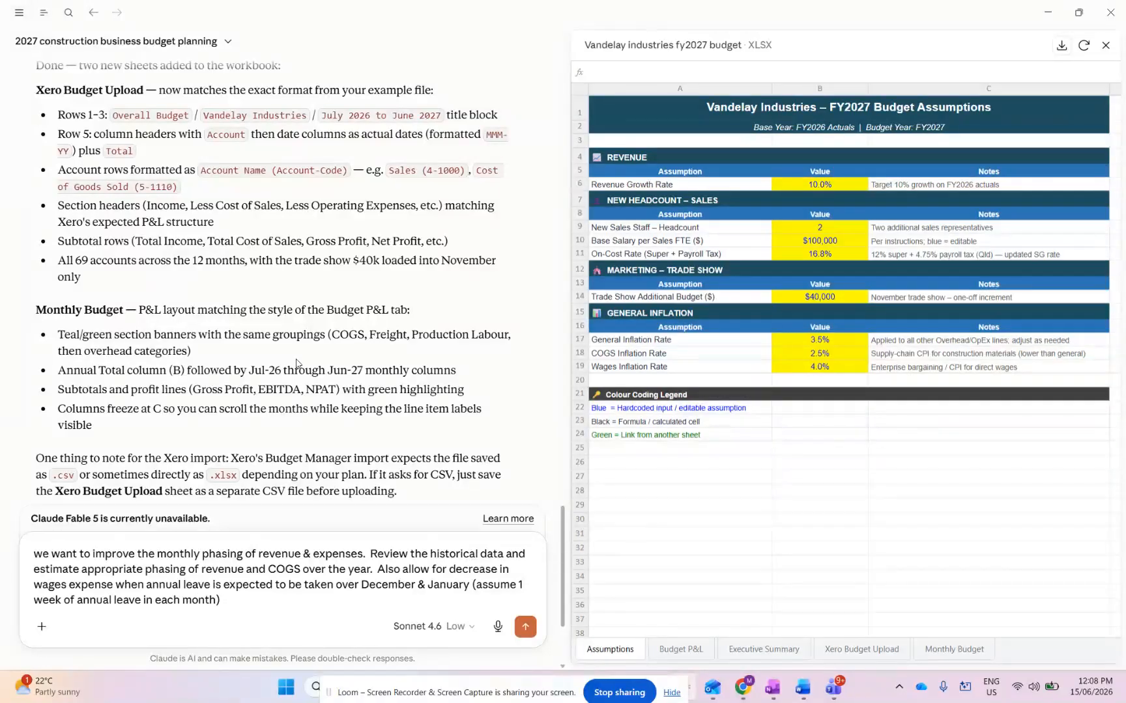
{"action": "type", "text": ")."}
{"action": "key", "text": "Return"}
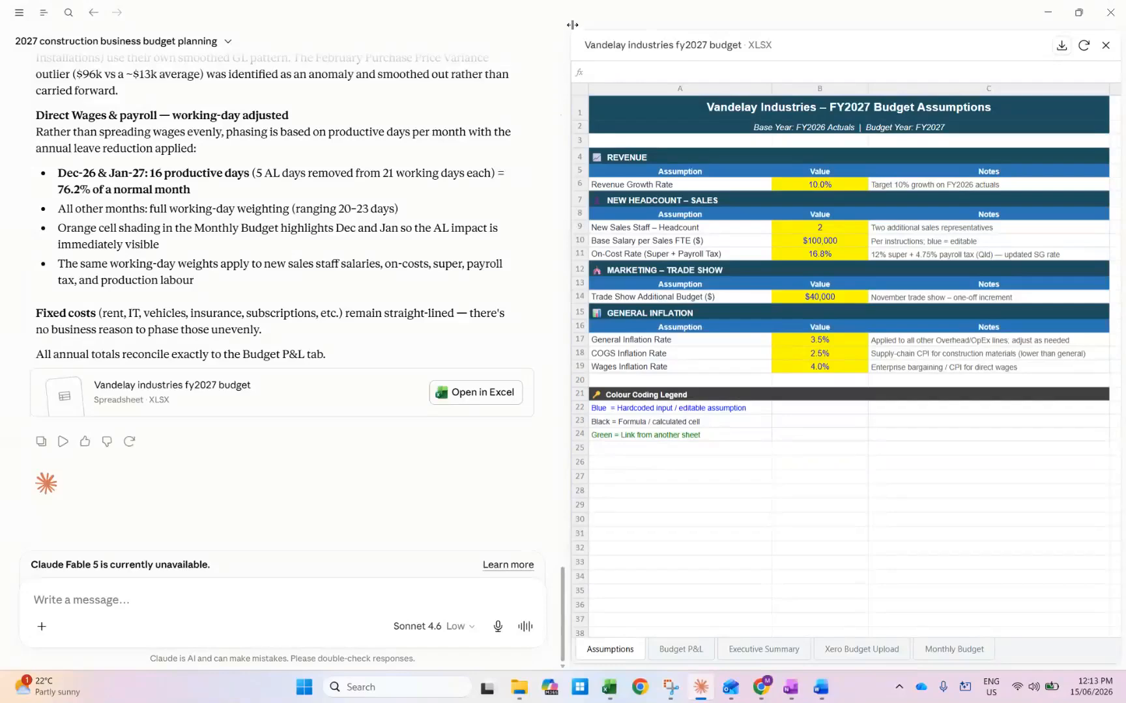
Widen the chat area and review Claude's reply on the revenue, COGS, wages and fixed cost phasing
{"action": "left_click_drag", "start_coordinate": [569, 65], "coordinate": [697, 68]}
{"action": "scroll", "coordinate": [620, 206], "scroll_direction": "up", "scroll_amount": 2}
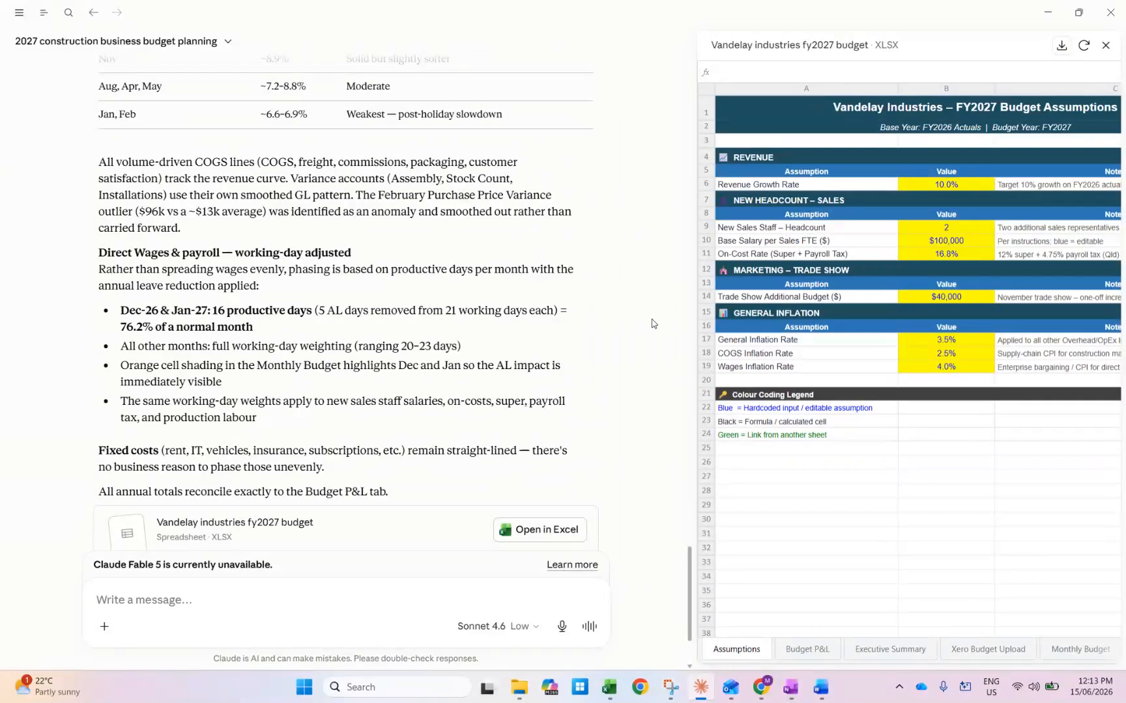
{"action": "scroll", "coordinate": [648, 332], "scroll_direction": "up", "scroll_amount": 8}
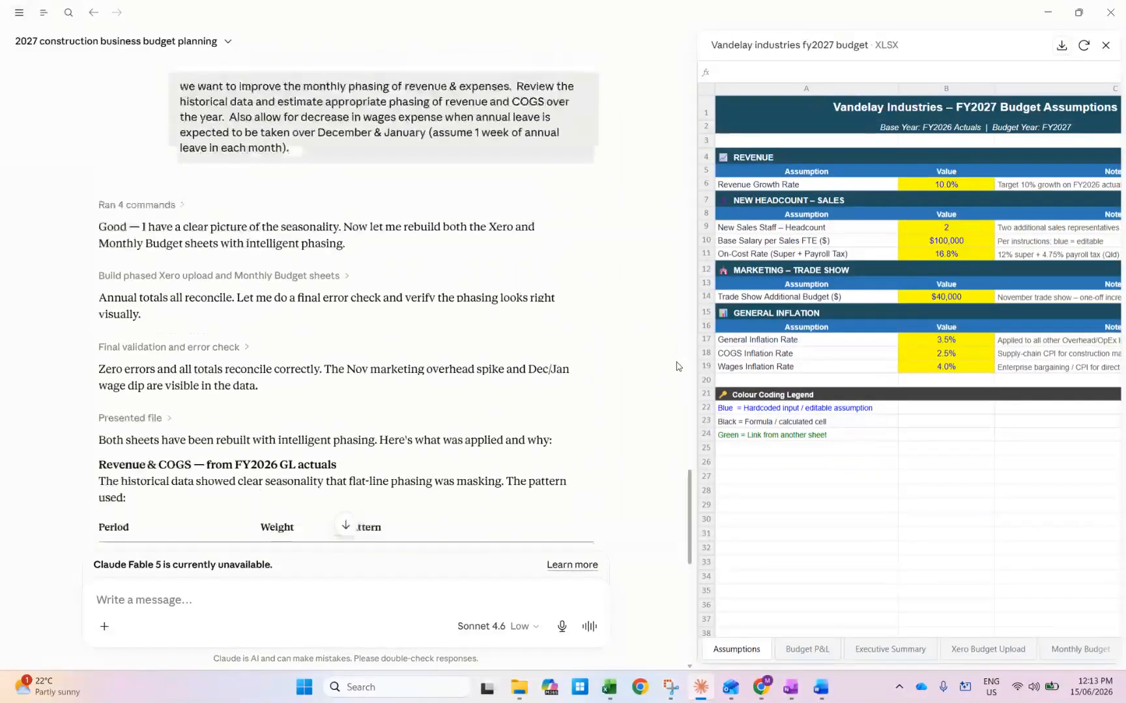
{"action": "scroll", "coordinate": [674, 365], "scroll_direction": "up", "scroll_amount": 3}
{"action": "scroll", "coordinate": [671, 361], "scroll_direction": "down", "scroll_amount": 5}
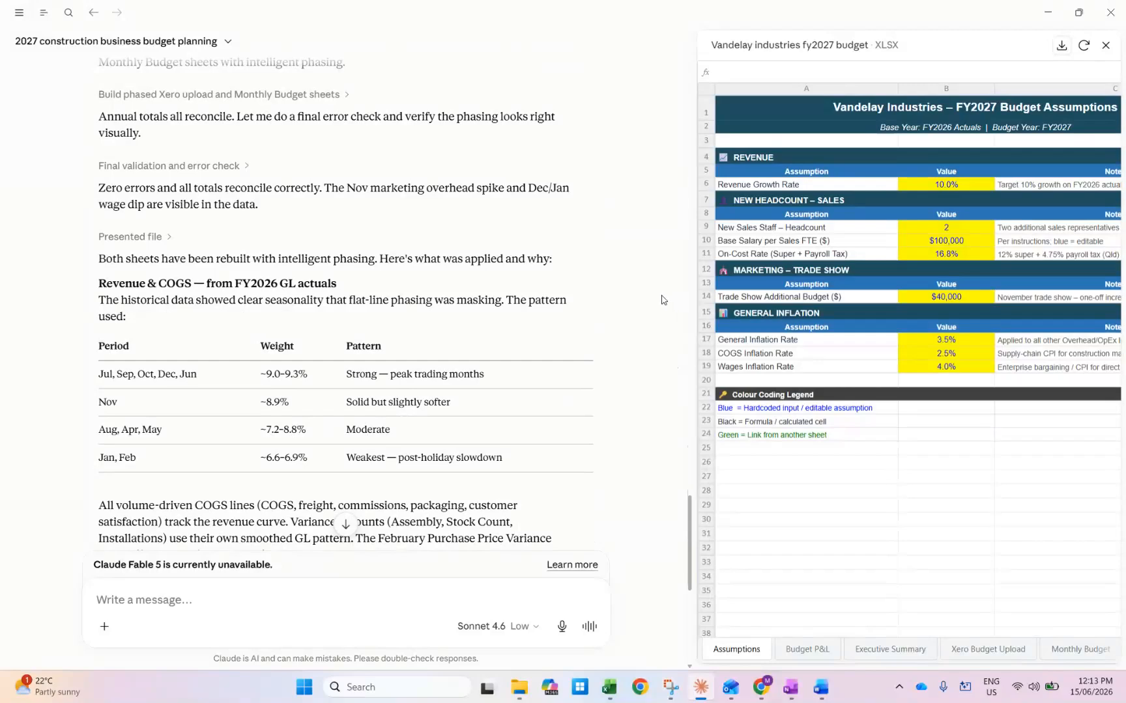
{"action": "scroll", "coordinate": [663, 300], "scroll_direction": "down", "scroll_amount": 1}
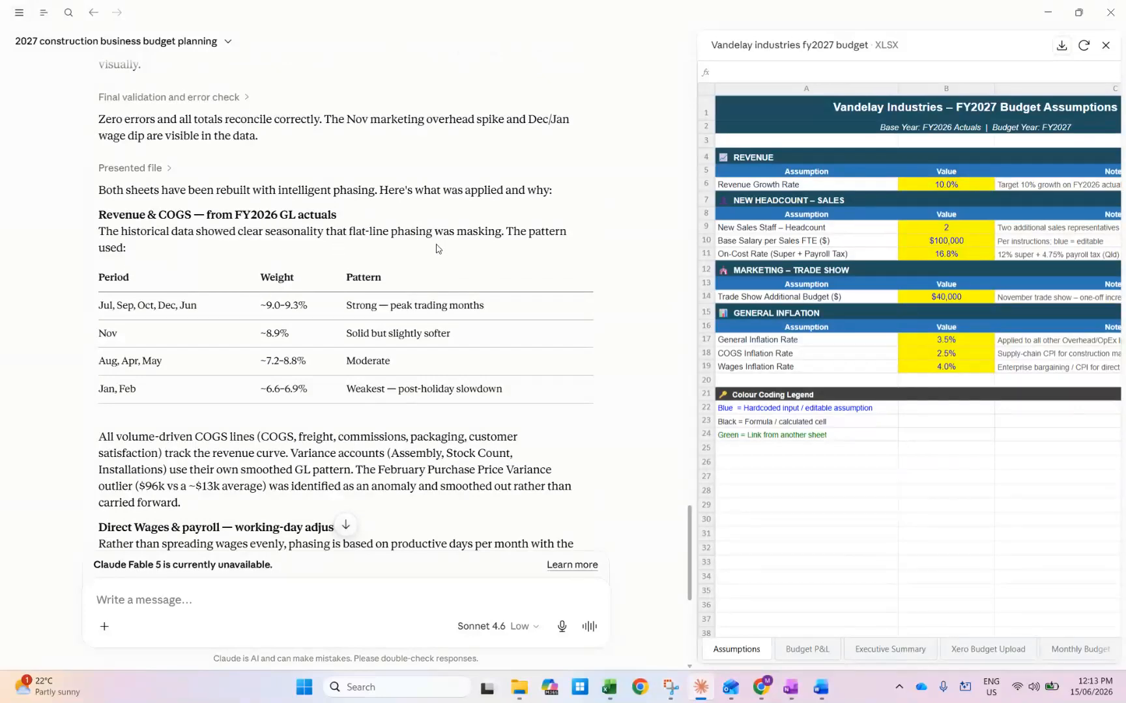
{"action": "scroll", "coordinate": [119, 272], "scroll_direction": "down", "scroll_amount": 1}
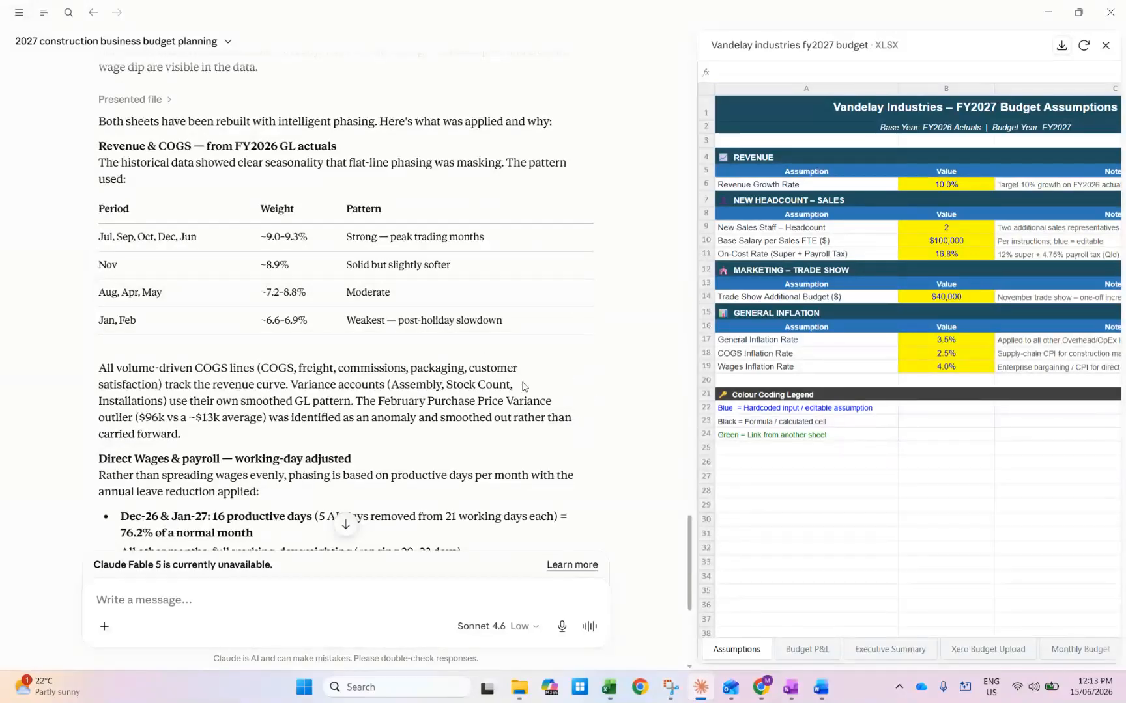
{"action": "scroll", "coordinate": [551, 410], "scroll_direction": "down", "scroll_amount": 1}
{"action": "scroll", "coordinate": [541, 407], "scroll_direction": "down", "scroll_amount": 1}
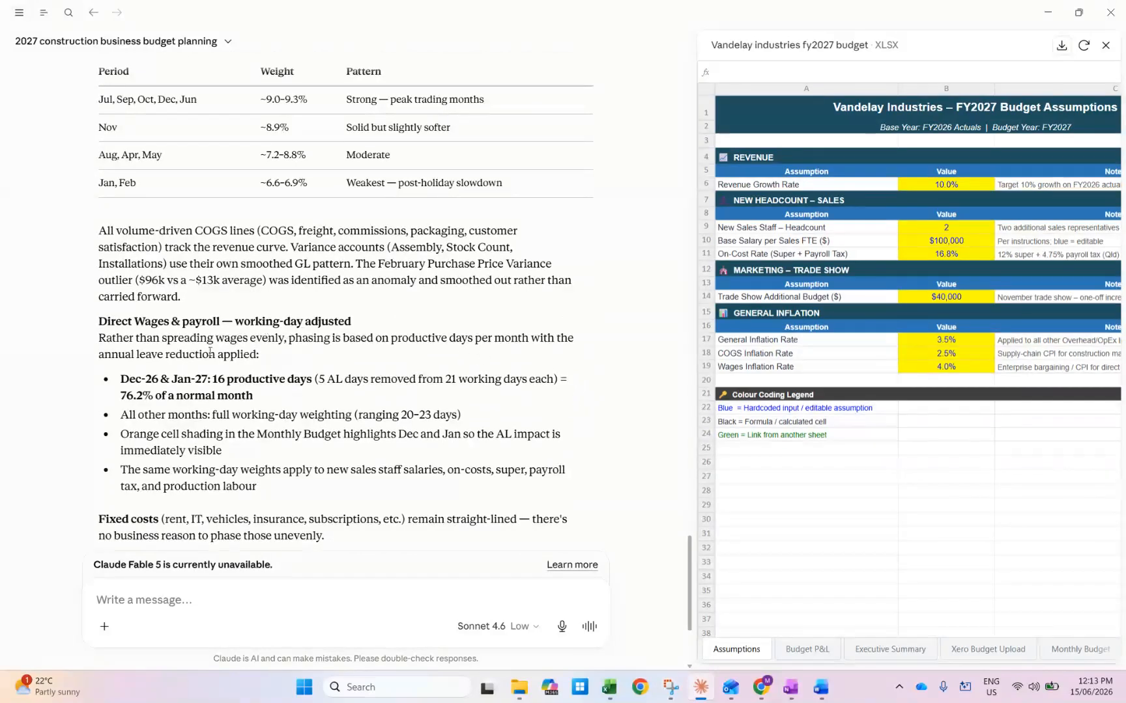
{"action": "scroll", "coordinate": [98, 326], "scroll_direction": "down", "scroll_amount": 2}
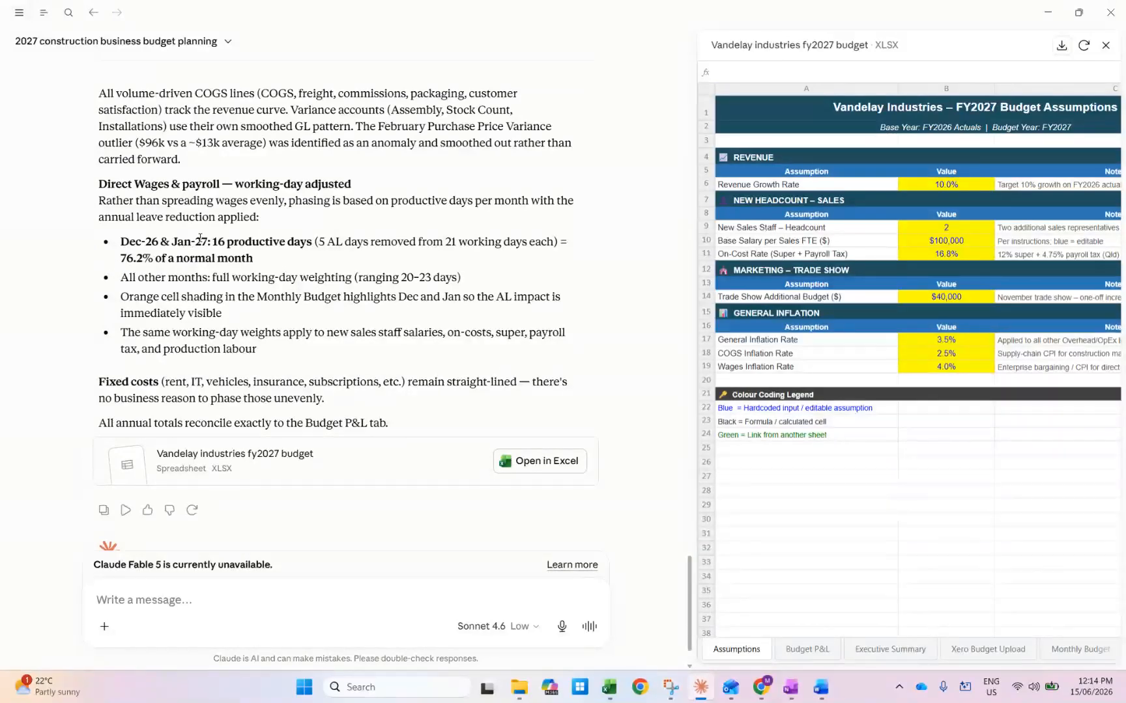
Switch to the workbook in Excel and review the phased Monthly Budget from December sales revenue down to the payroll overheads
{"action": "key", "text": "alt+Tab"}
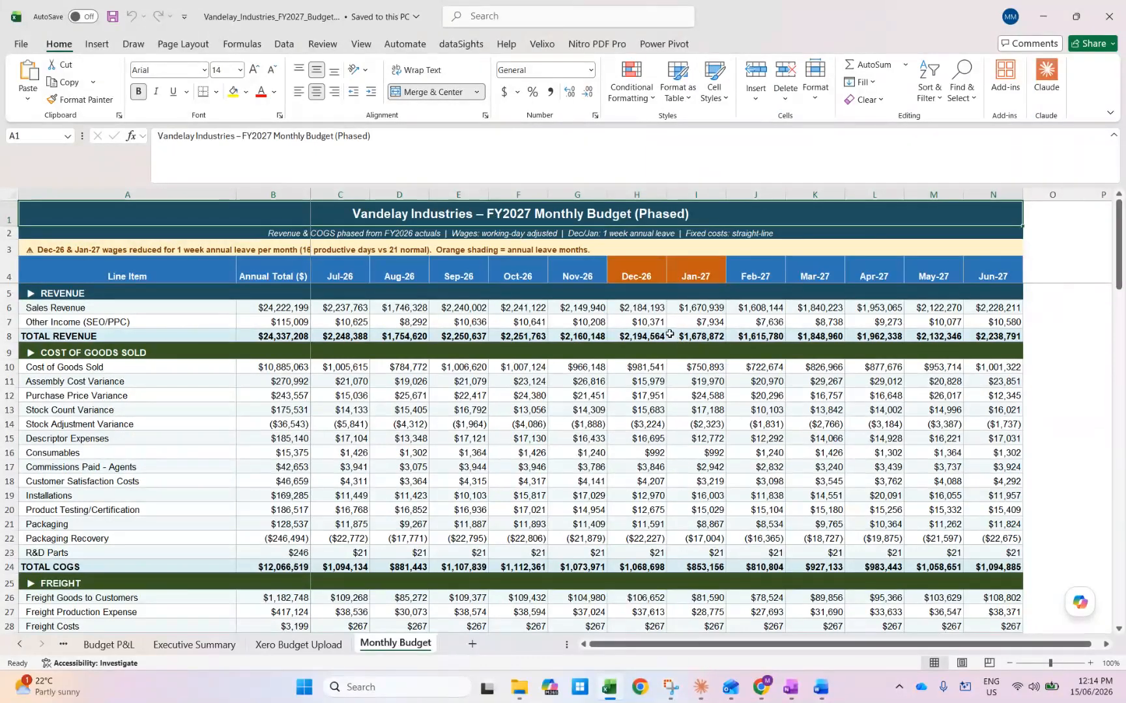
{"action": "left_click", "coordinate": [648, 314]}
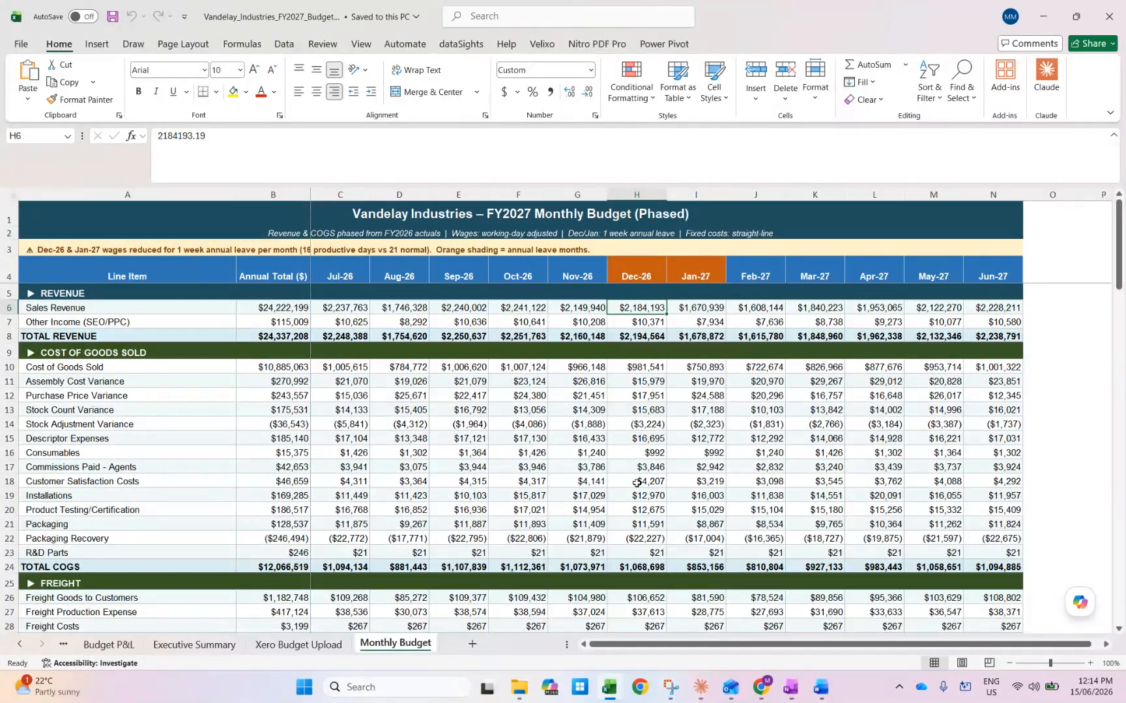
{"action": "scroll", "coordinate": [637, 482], "scroll_direction": "down", "scroll_amount": 4}
{"action": "scroll", "coordinate": [665, 483], "scroll_direction": "down", "scroll_amount": 2}
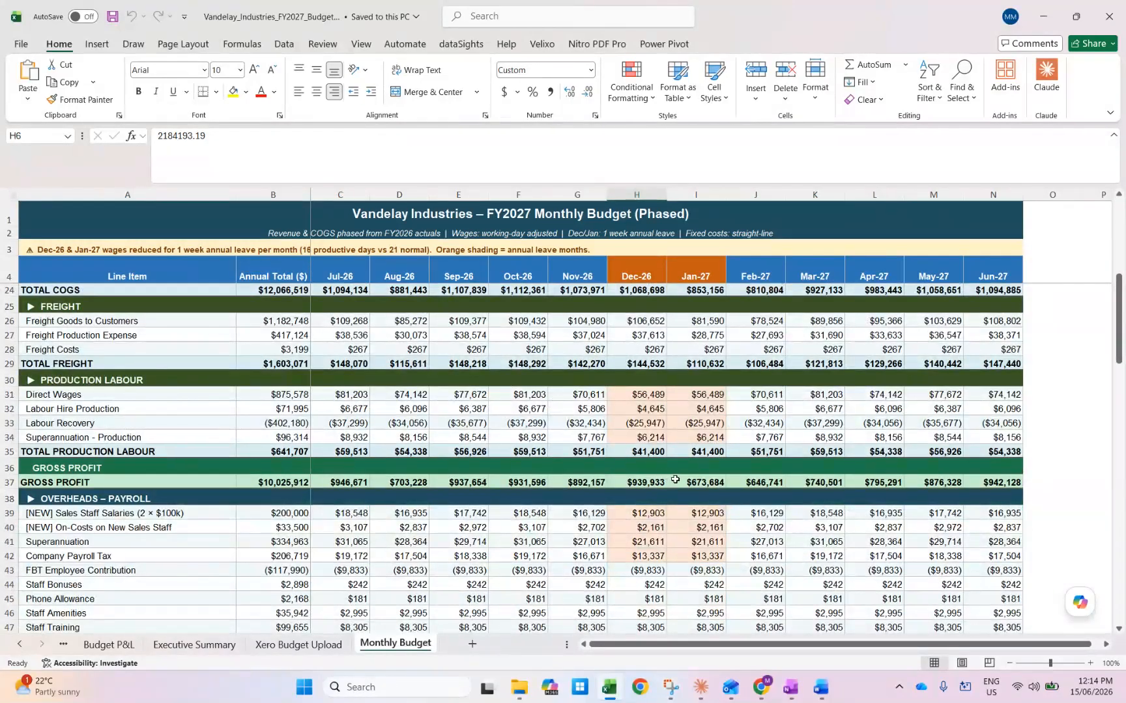
{"action": "scroll", "coordinate": [671, 480], "scroll_direction": "down", "scroll_amount": 3}
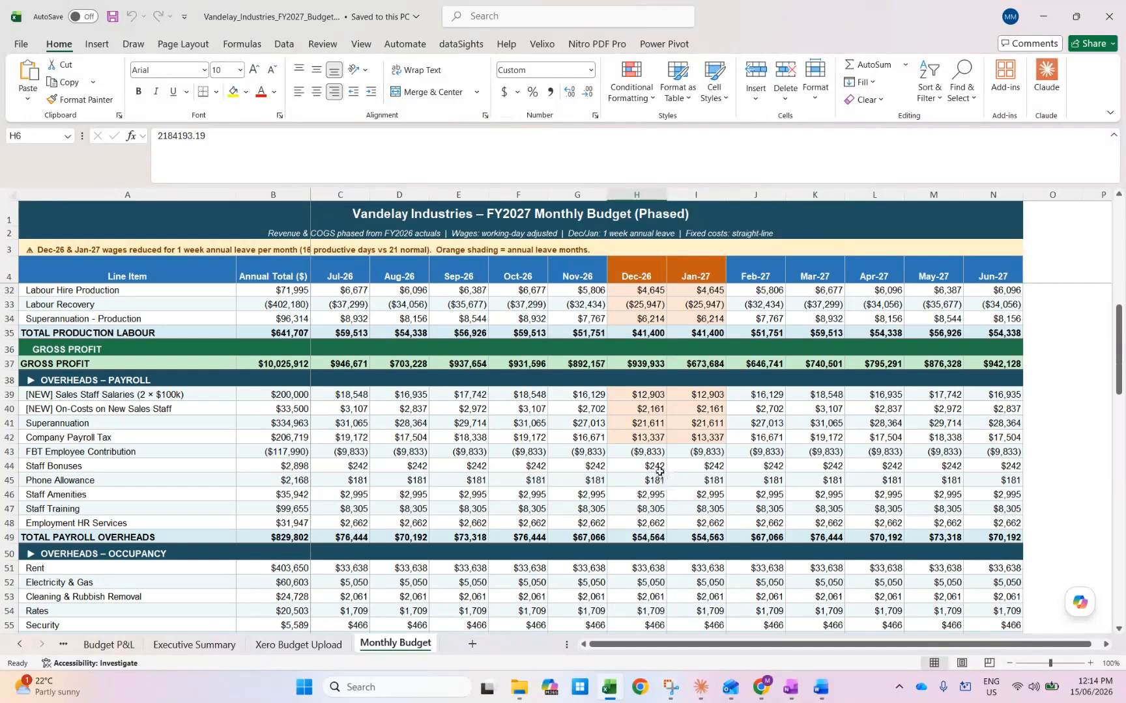
Inspect the December amounts for new sales staff salaries, superannuation and direct wages in the Monthly Budget sheet
{"action": "left_click", "coordinate": [637, 383]}
{"action": "left_click", "coordinate": [630, 398]}
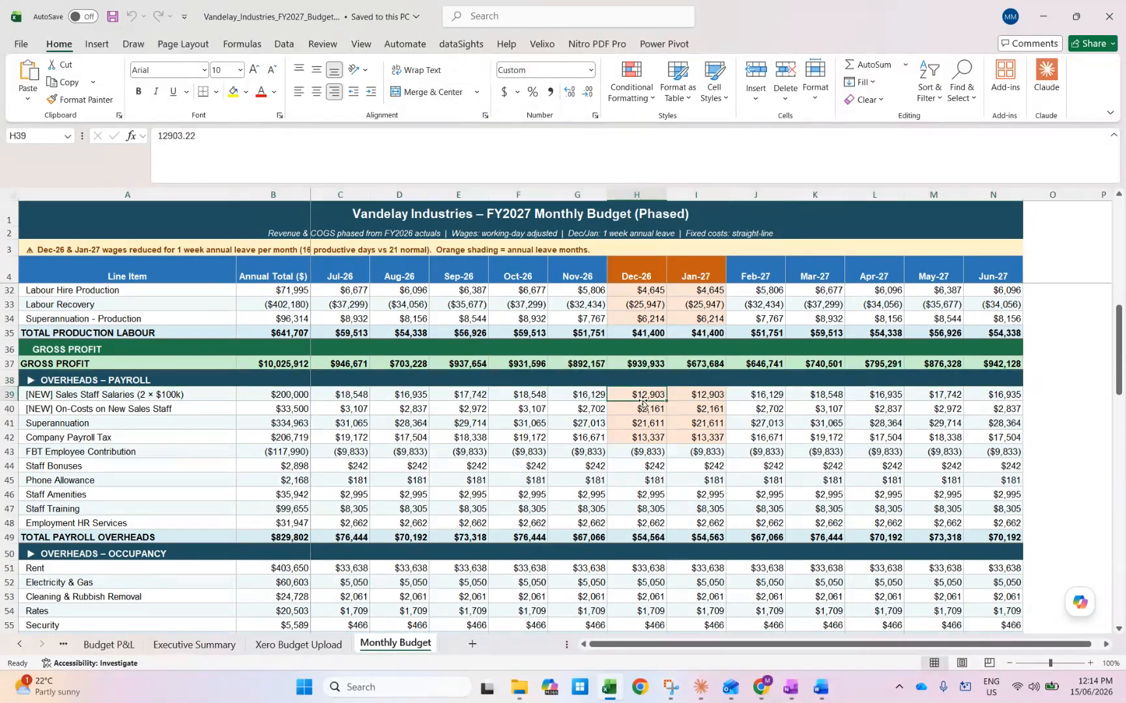
{"action": "left_click", "coordinate": [649, 422]}
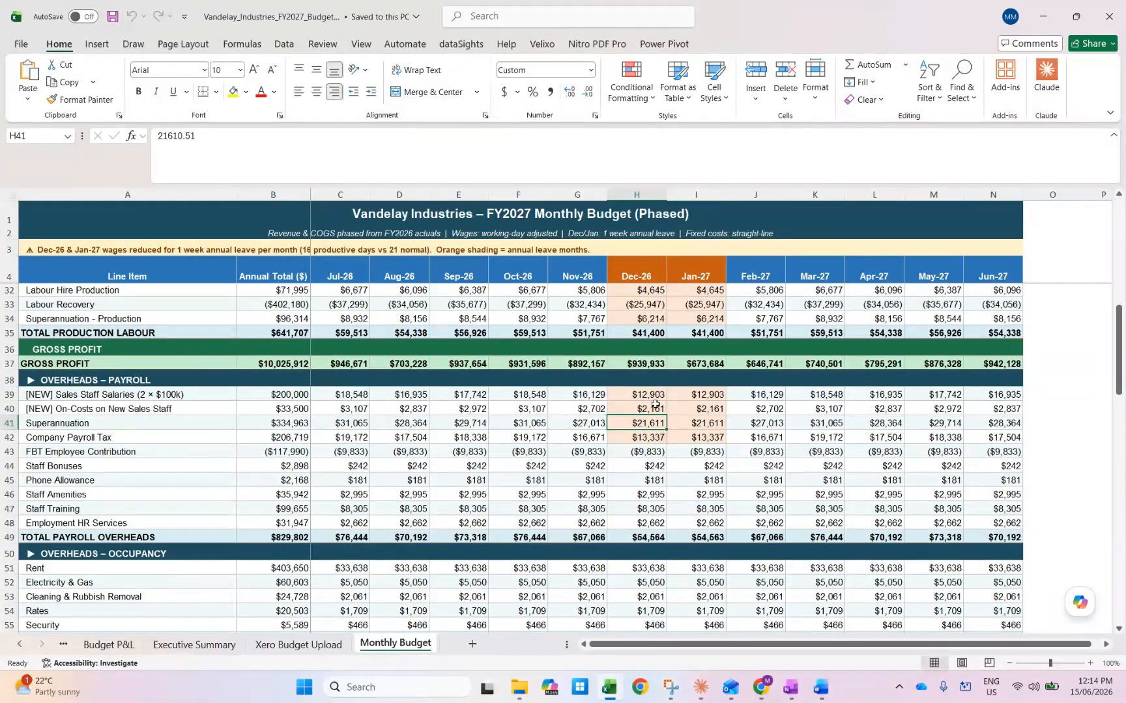
{"action": "scroll", "coordinate": [658, 401], "scroll_direction": "up", "scroll_amount": 2}
{"action": "left_click", "coordinate": [647, 357]}
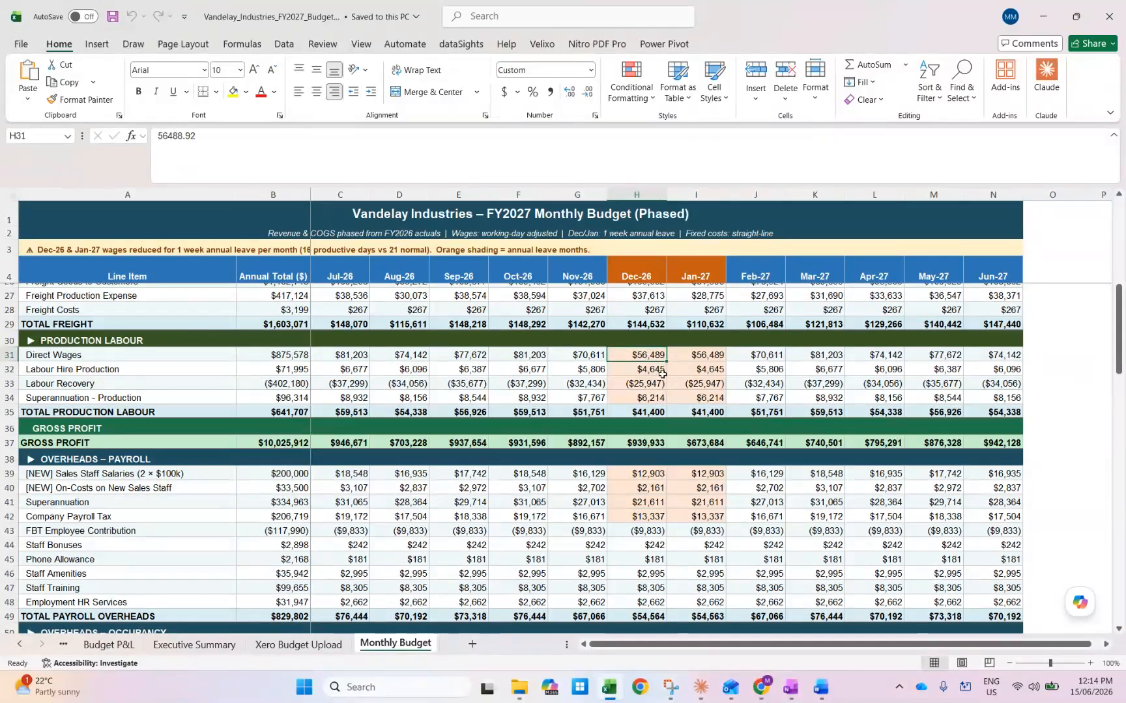
{"action": "scroll", "coordinate": [667, 370], "scroll_direction": "up", "scroll_amount": 4}
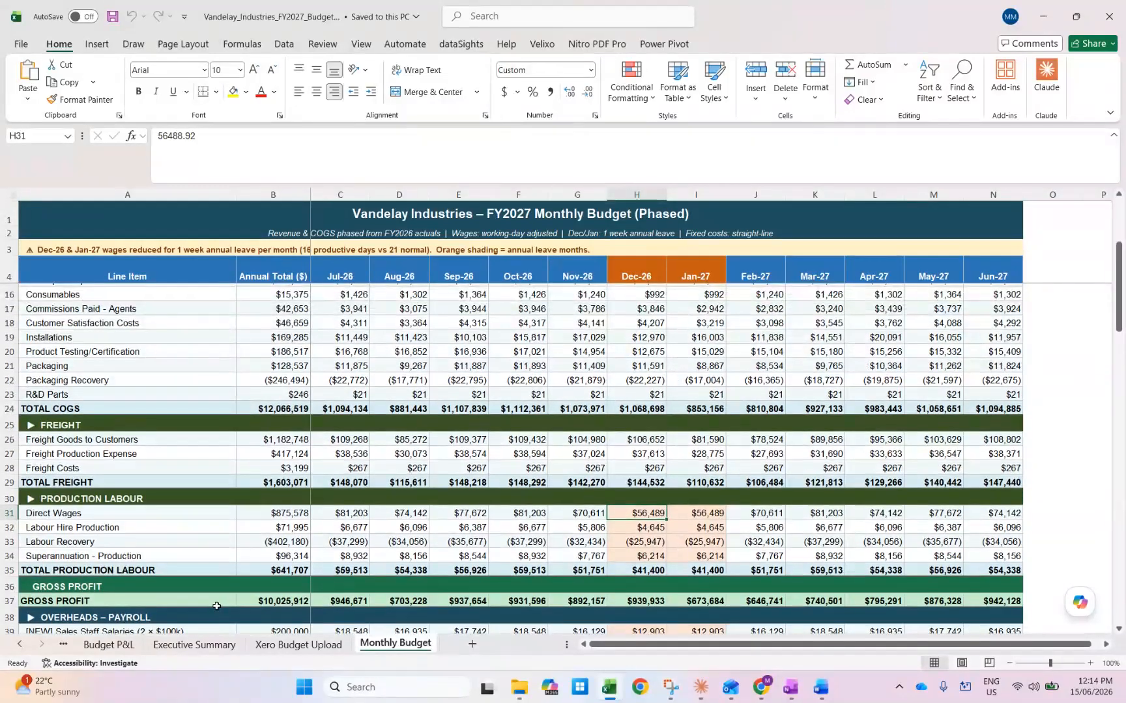
Recheck the Monthly Budget sheet up to its revenue lines, and open the Assumptions sheet to review the budget assumptions
{"action": "key", "text": "alt+Tab"}
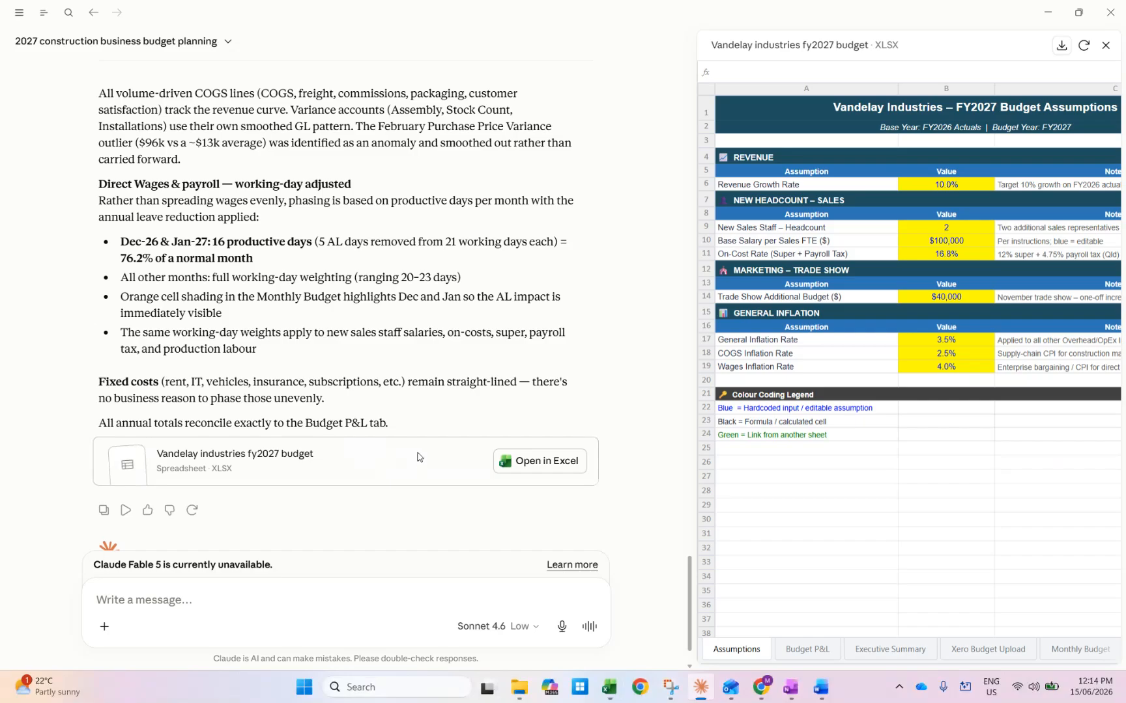
{"action": "key", "text": "alt+Tab"}
{"action": "scroll", "coordinate": [379, 523], "scroll_direction": "down", "scroll_amount": 1}
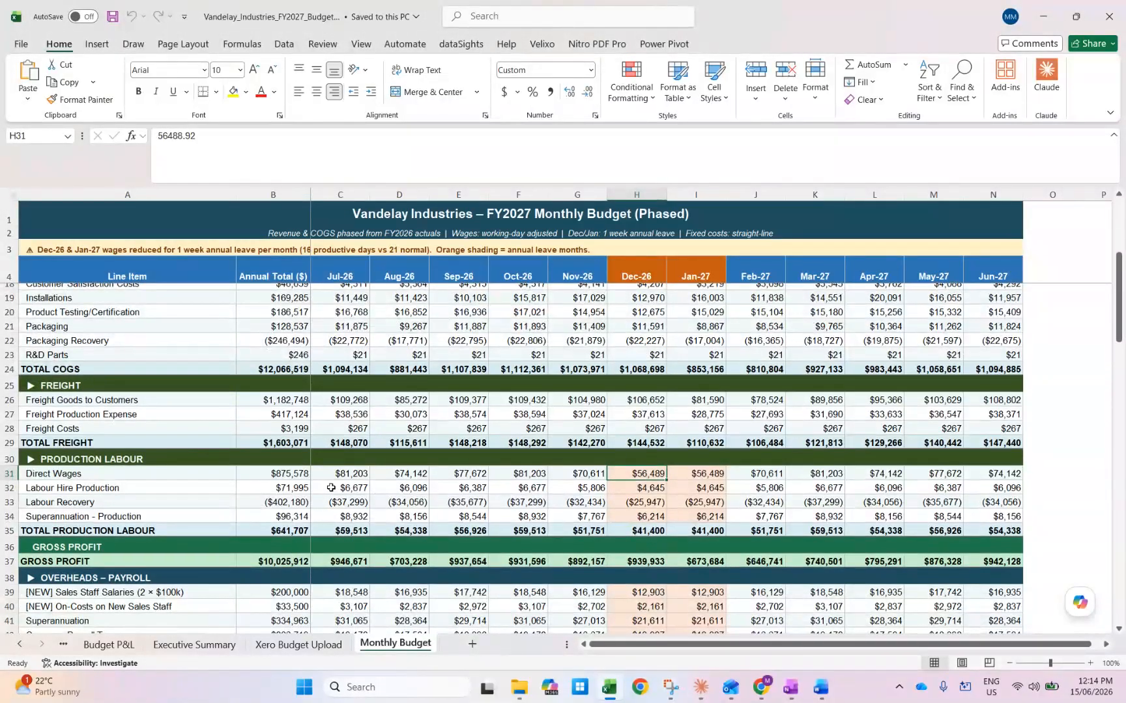
{"action": "scroll", "coordinate": [366, 485], "scroll_direction": "up", "scroll_amount": 4}
{"action": "scroll", "coordinate": [380, 493], "scroll_direction": "up", "scroll_amount": 1}
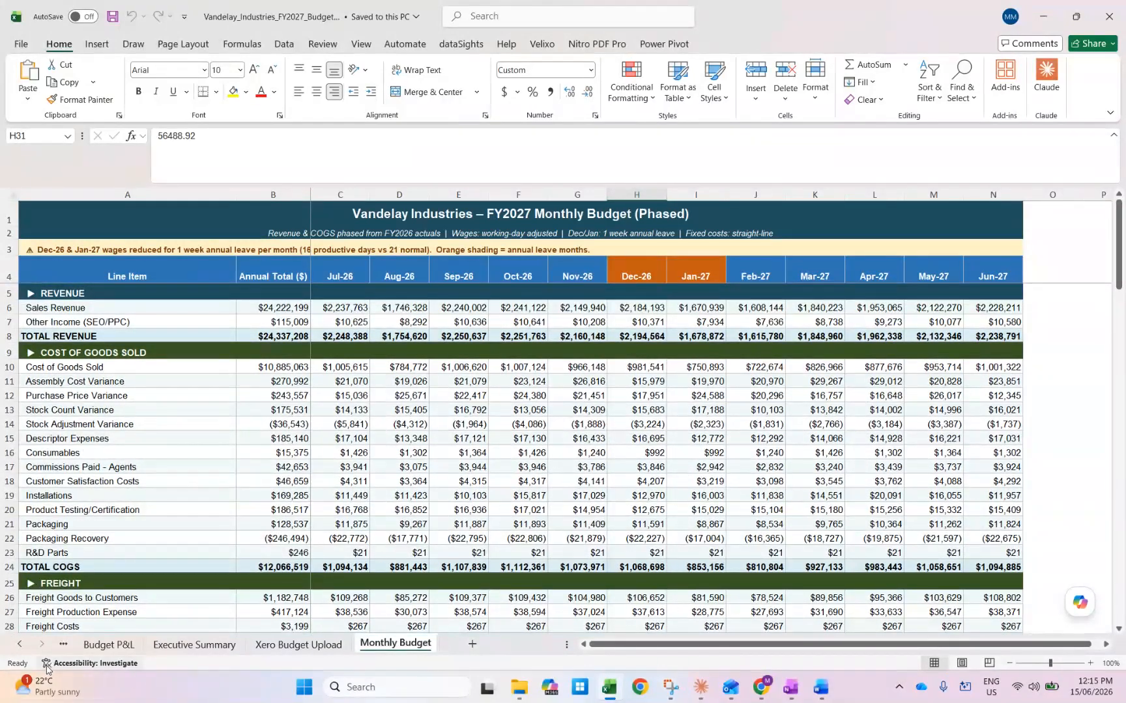
{"action": "left_click", "coordinate": [16, 646]}
{"action": "left_click", "coordinate": [110, 643]}
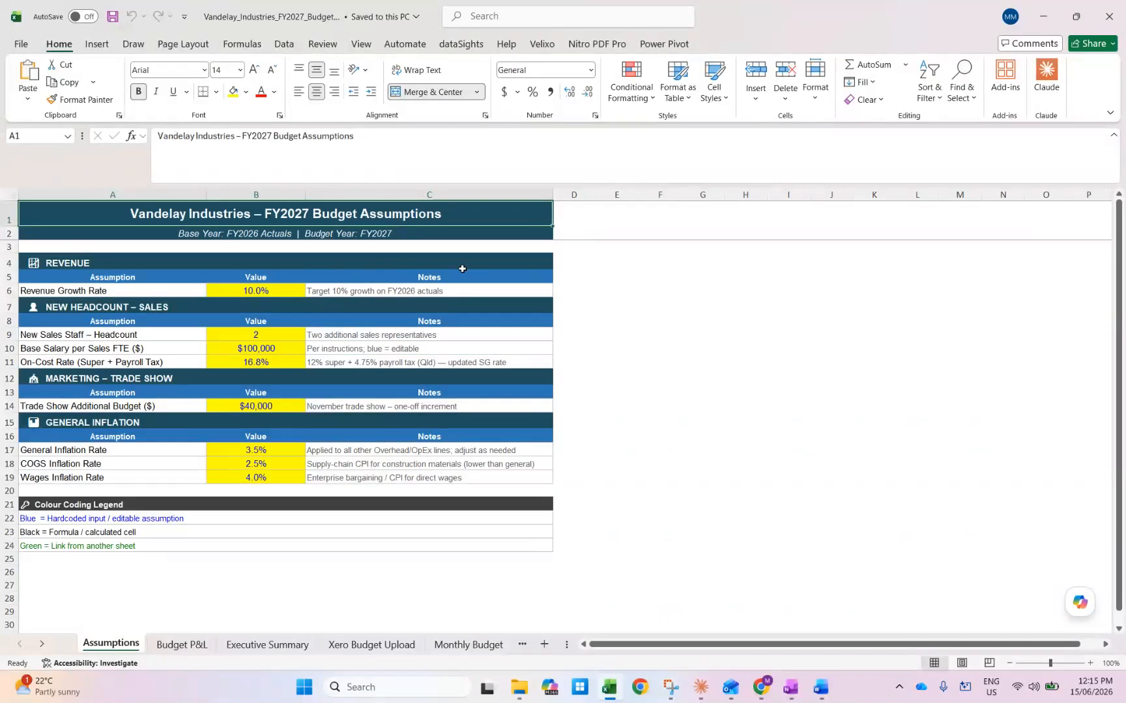
Switch to the Claude chat and write a message voicing concern about achieving 10% revenue growth and asking Claude to test this assumption
{"action": "key", "text": "alt+Tab"}
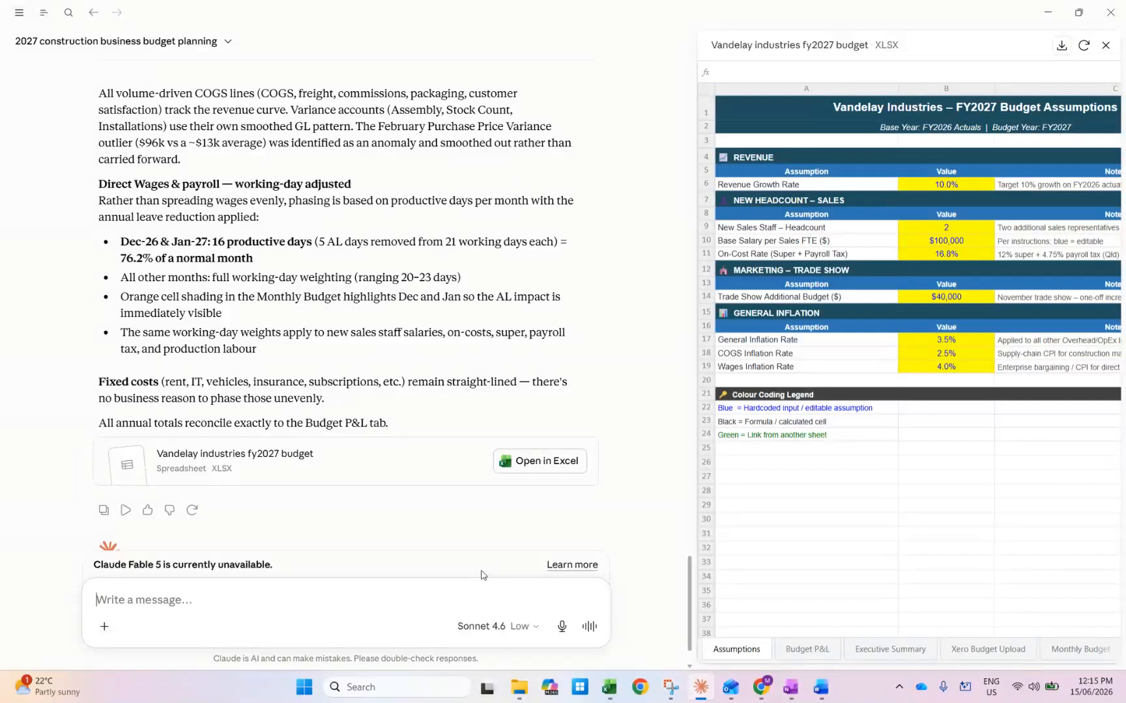
{"action": "type", "text": "I am concer"}
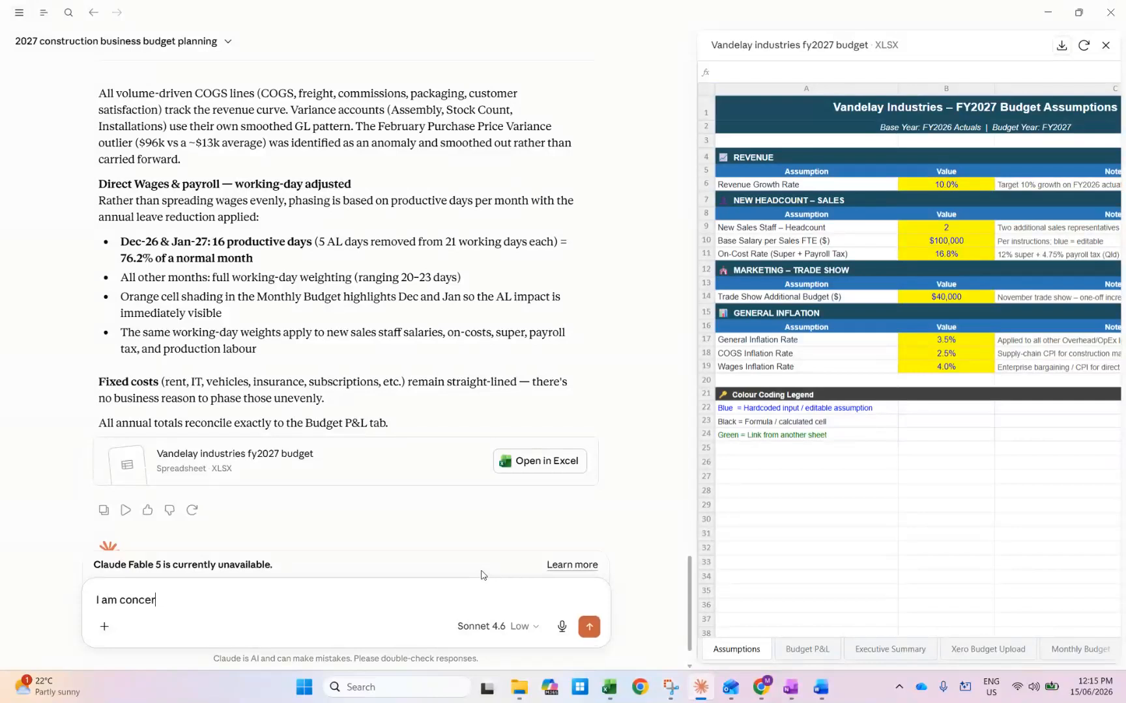
{"action": "type", "text": "ned about our ability to a"}
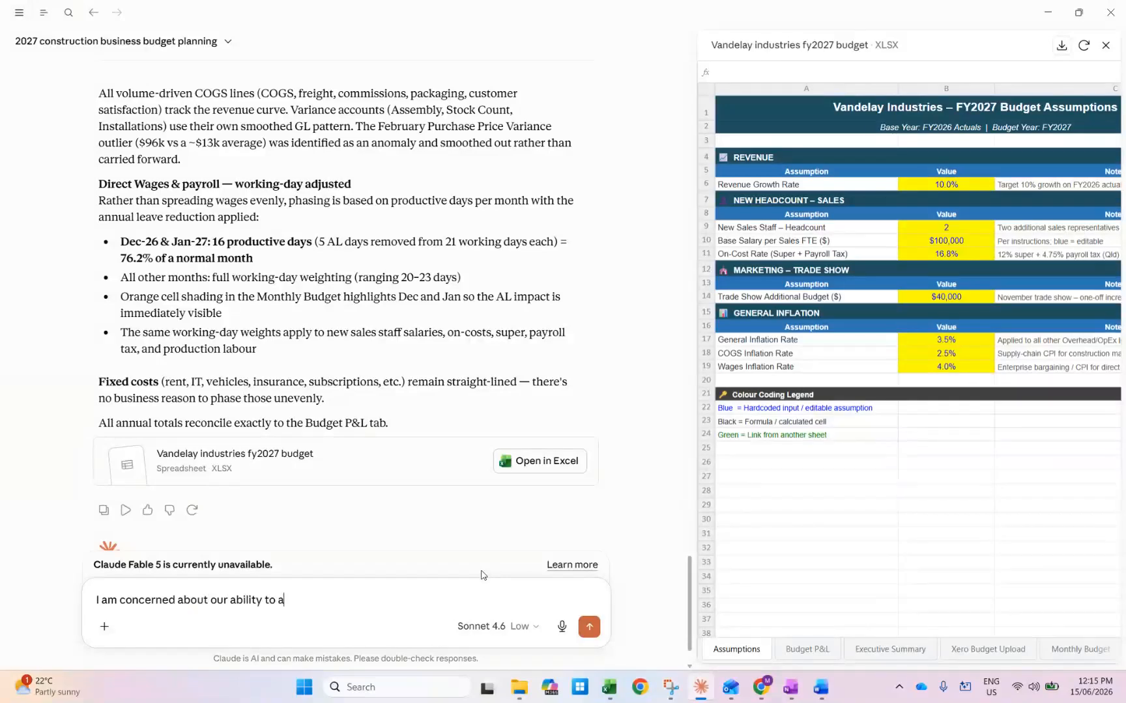
{"action": "type", "text": "chieve 10% revenue growth."}
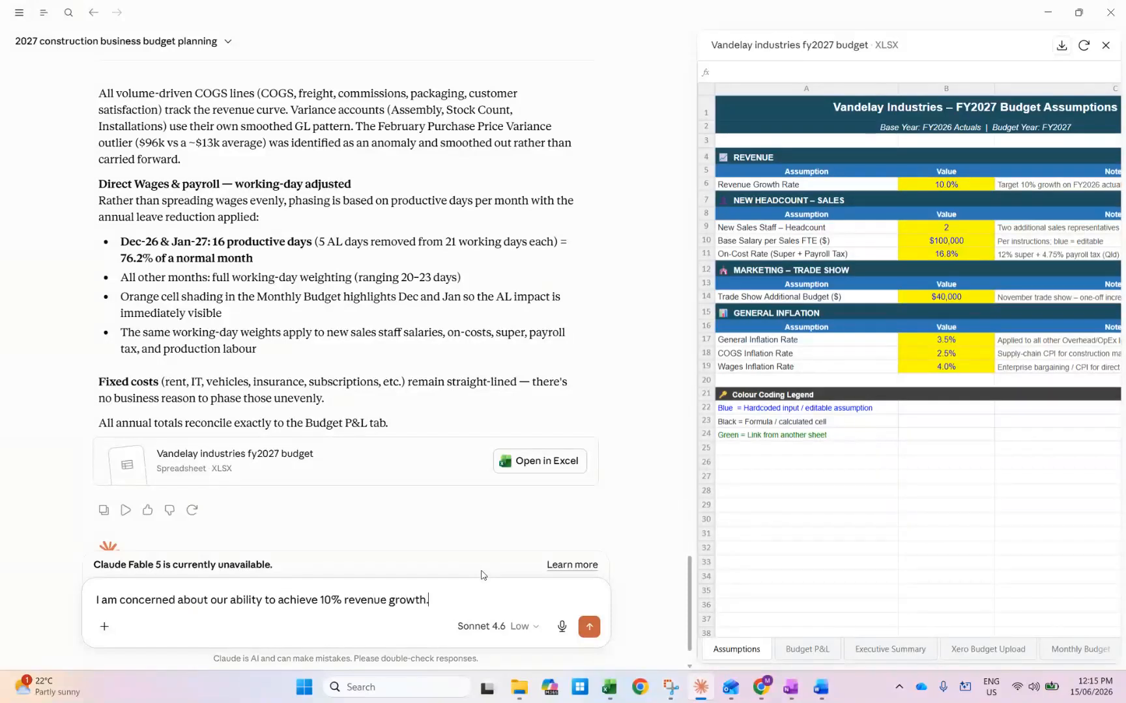
{"action": "type", "text": "  Can yu"}
{"action": "key", "text": "BackSpace"}
{"action": "key", "text": "BackSpace"}
{"action": "type", "text": "ou test this assumption"}
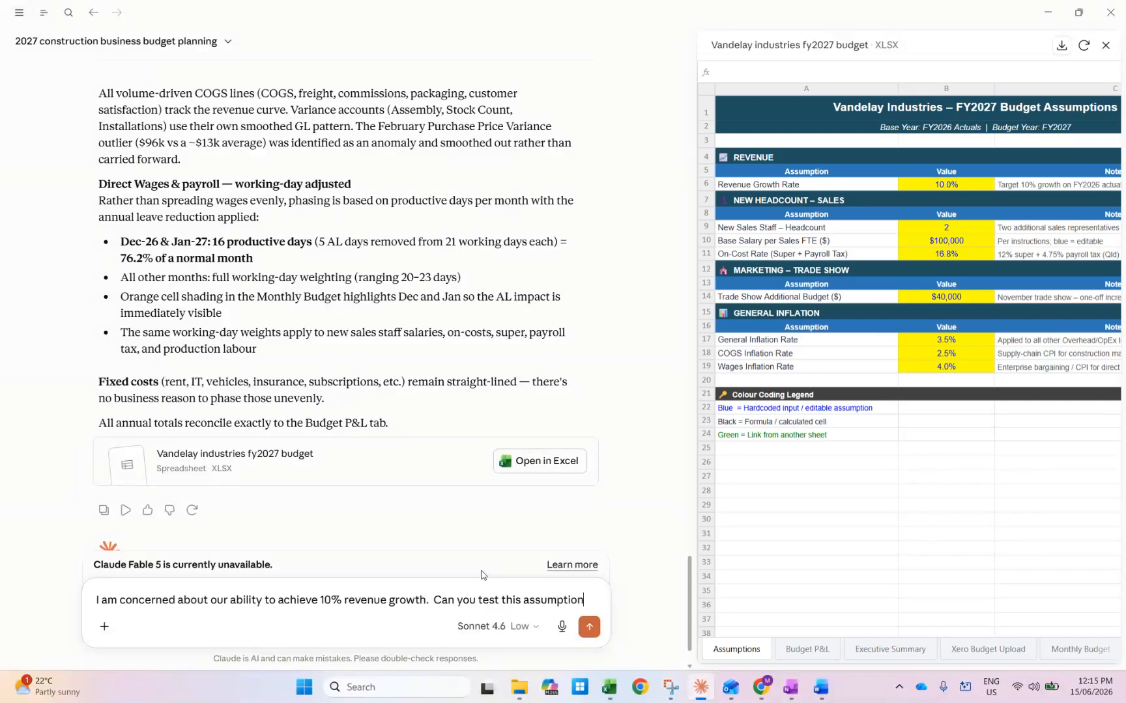
Specify testing against real world data, using construction industry historical data and forecasts, as well as relevant macro economic data
{"action": "type", "text": " against real work"}
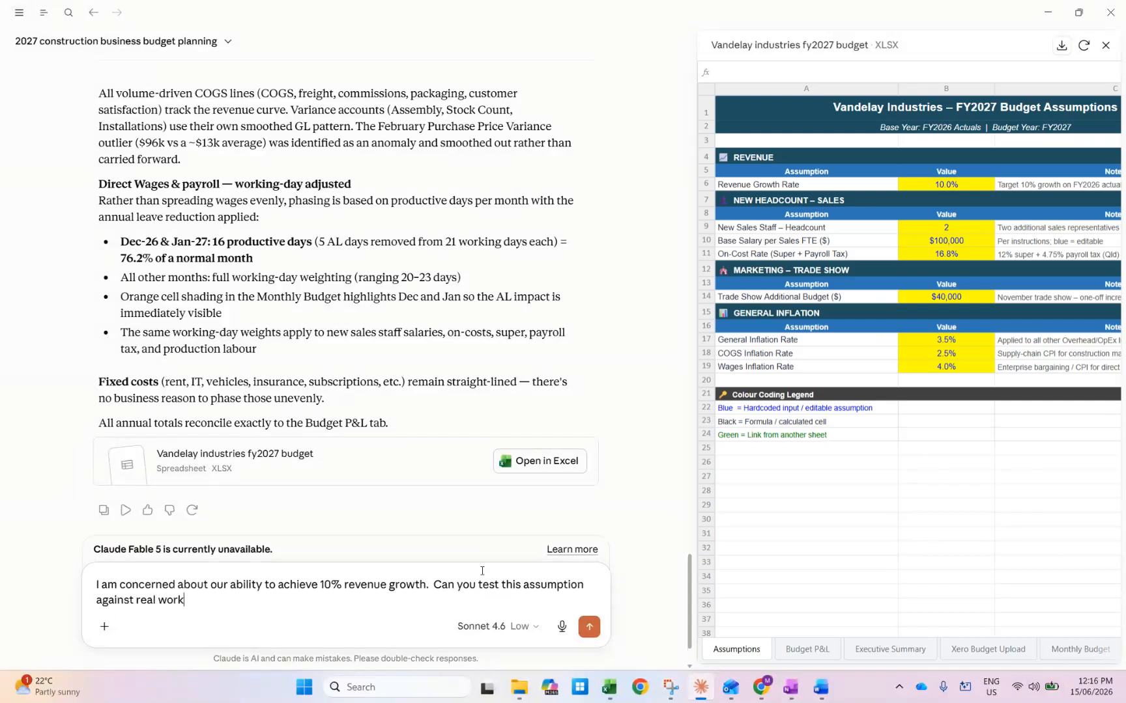
{"action": "key", "text": "BackSpace"}
{"action": "type", "text": "ld data.  Use construction in"}
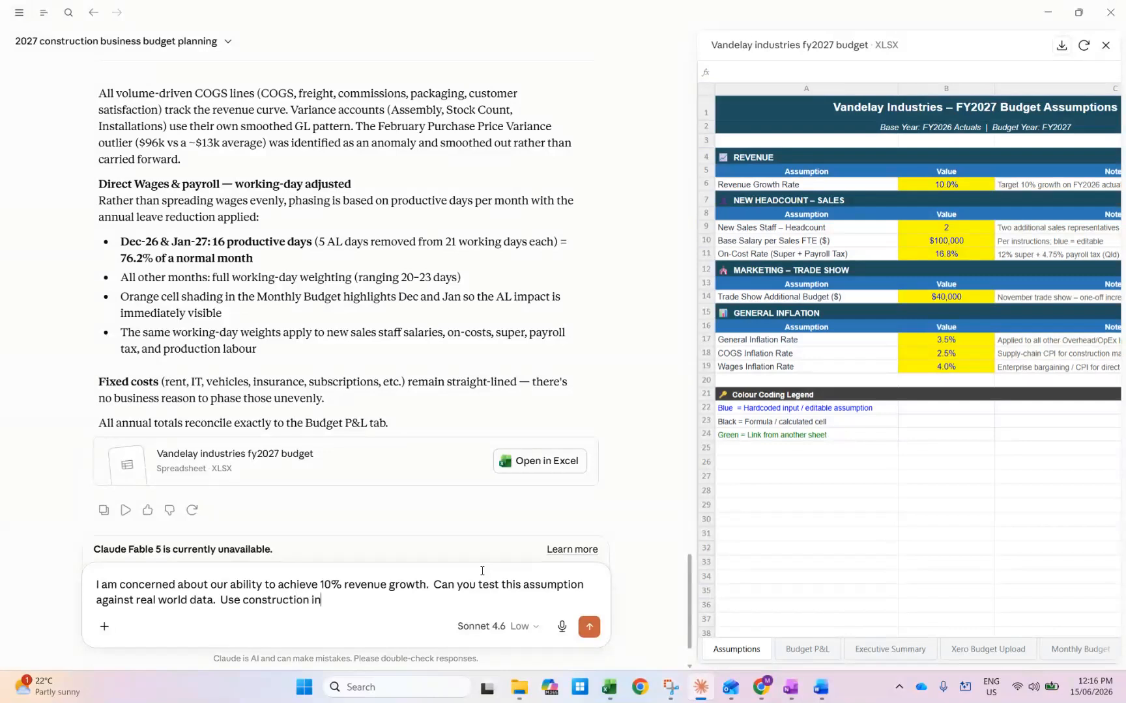
{"action": "type", "text": "dustry historical data"}
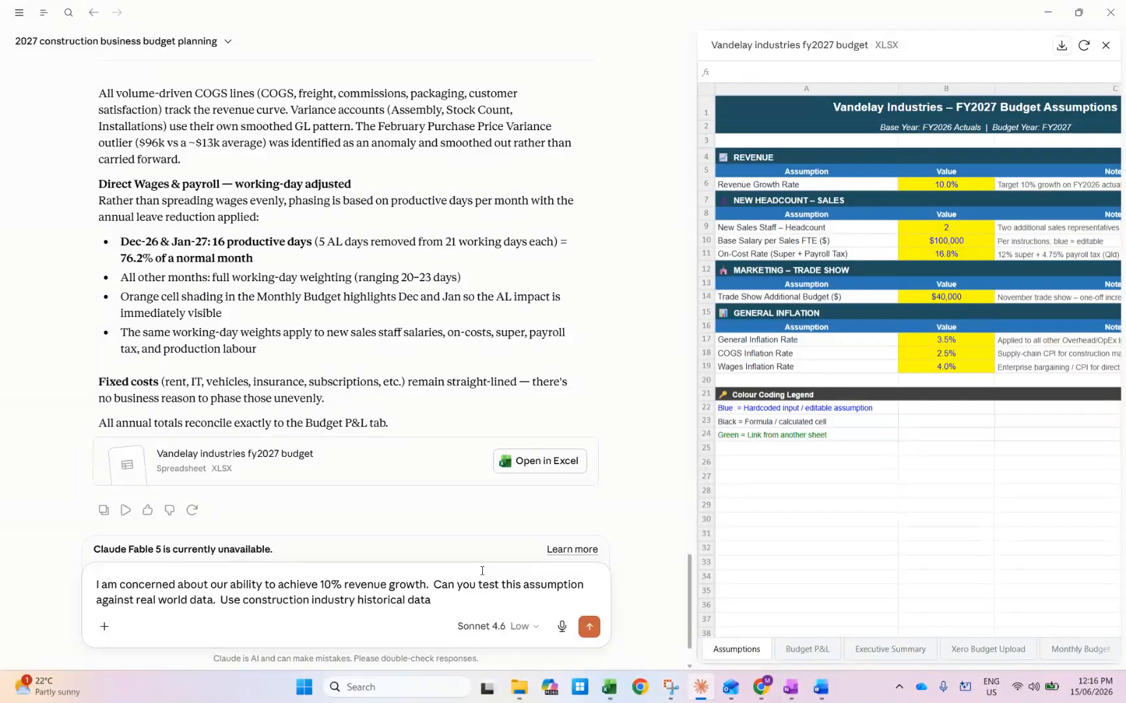
{"action": "type", "text": " and forecasts, as well a"}
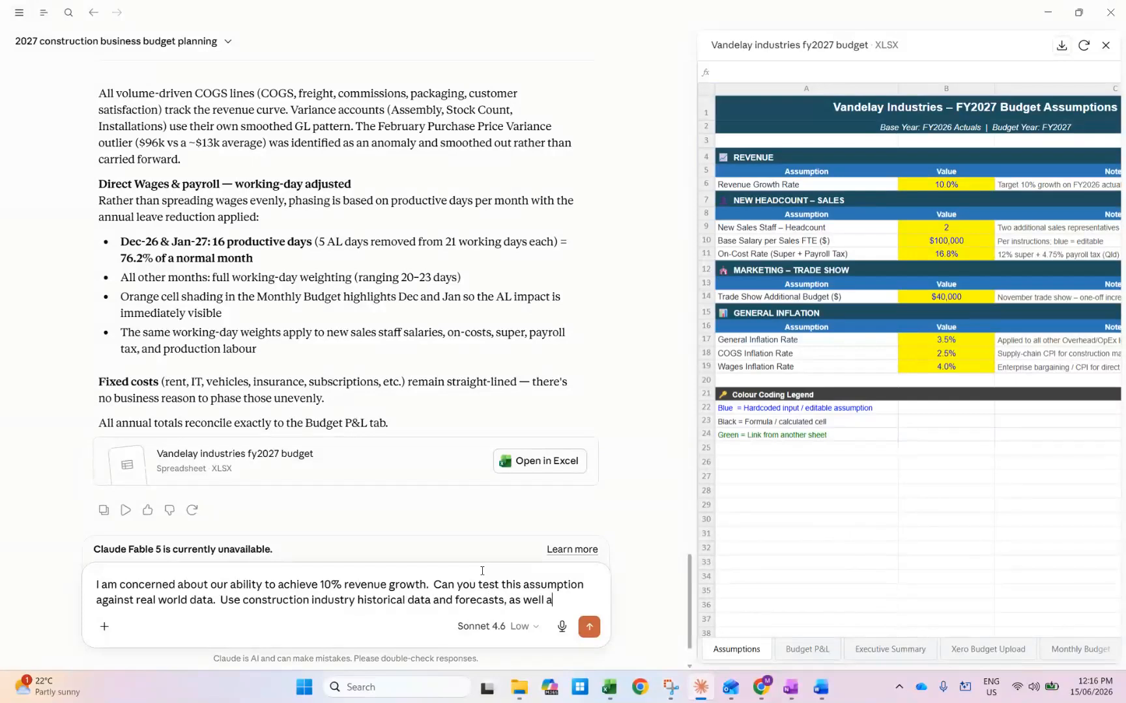
{"action": "type", "text": "s relevant "}
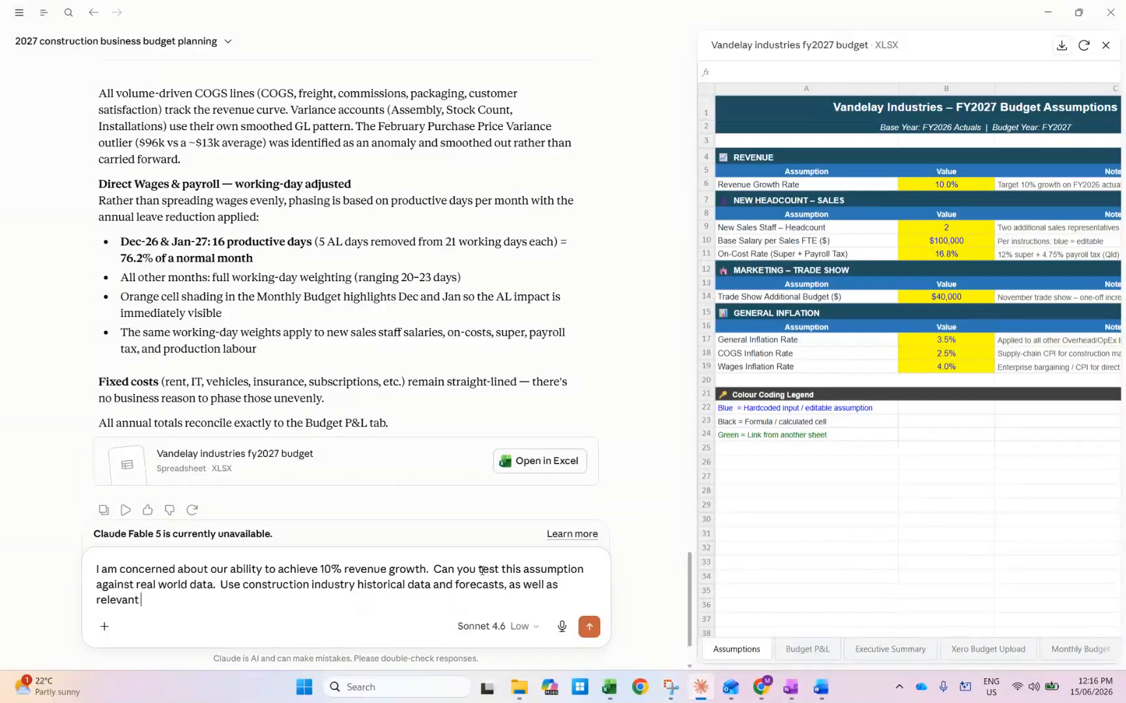
{"action": "type", "text": "macro economic data"}
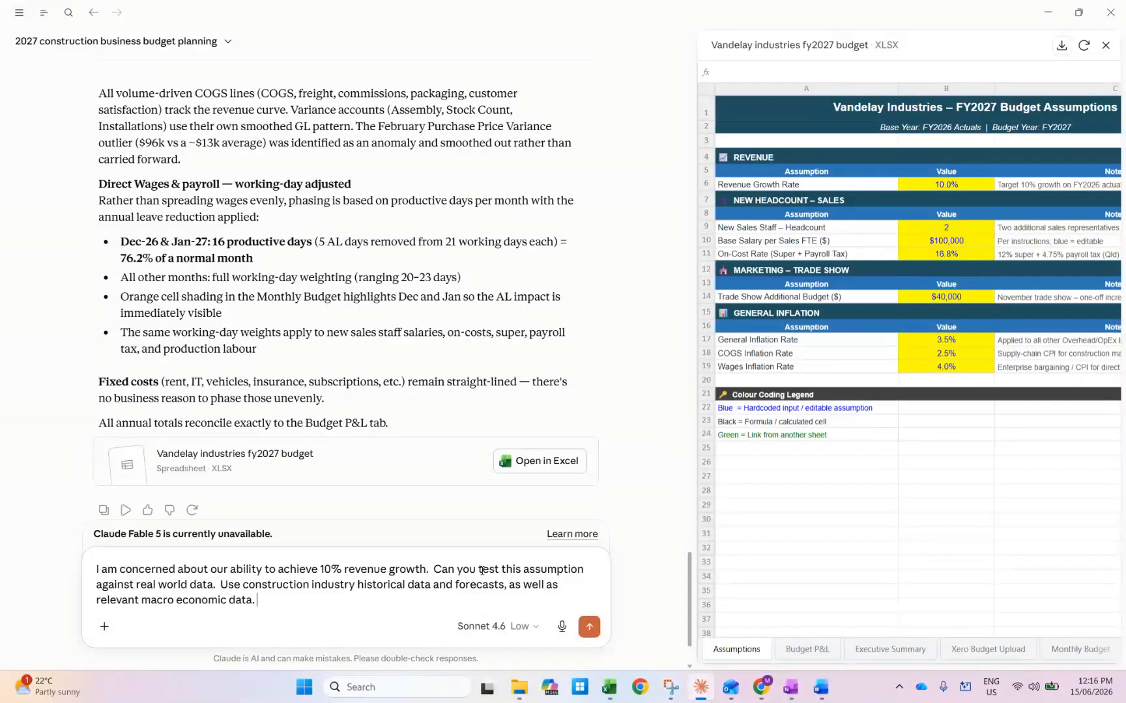
Add the instruction to use the chrome add in to access current research data if necessary
{"action": "type", "text": ".  Use the chan"}
{"action": "key", "text": "BackSpace"}
{"action": "key", "text": "BackSpace"}
{"action": "type", "text": "rome add in to access current "}
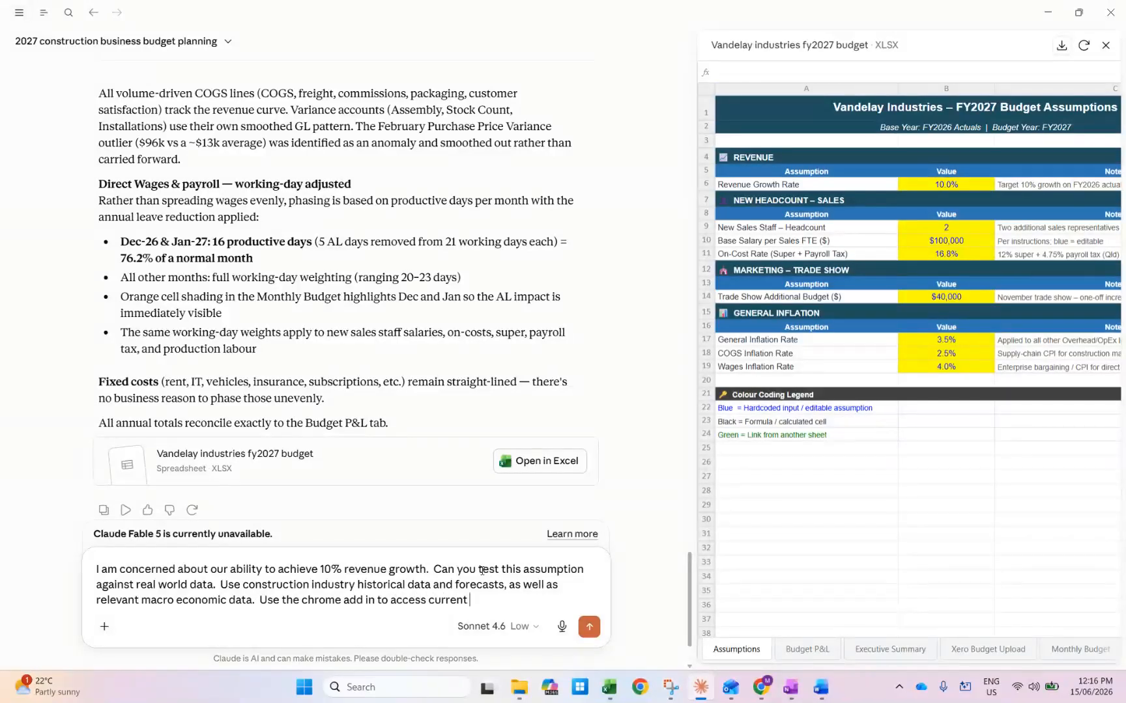
{"action": "type", "text": "reaearch data if necessary"}
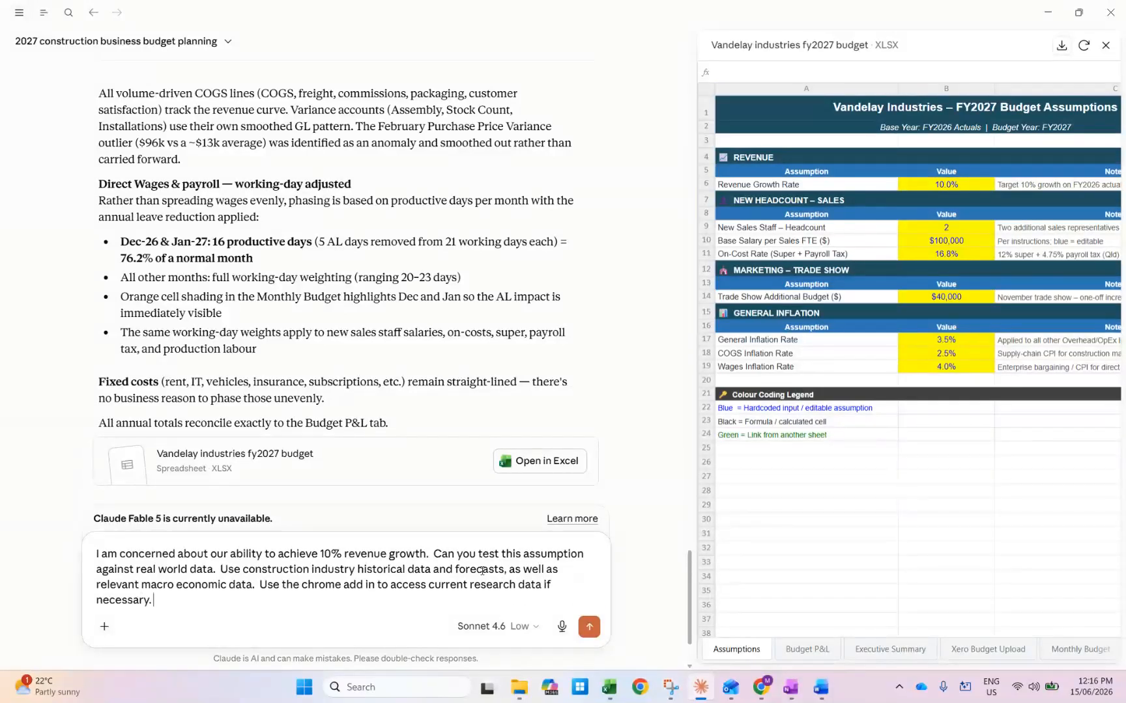
Request a confidence level on achieving the growth and a summary of the key risks, and send the message to Claude
{"action": "type", "text": ".  Give me a confidence level on achieving "}
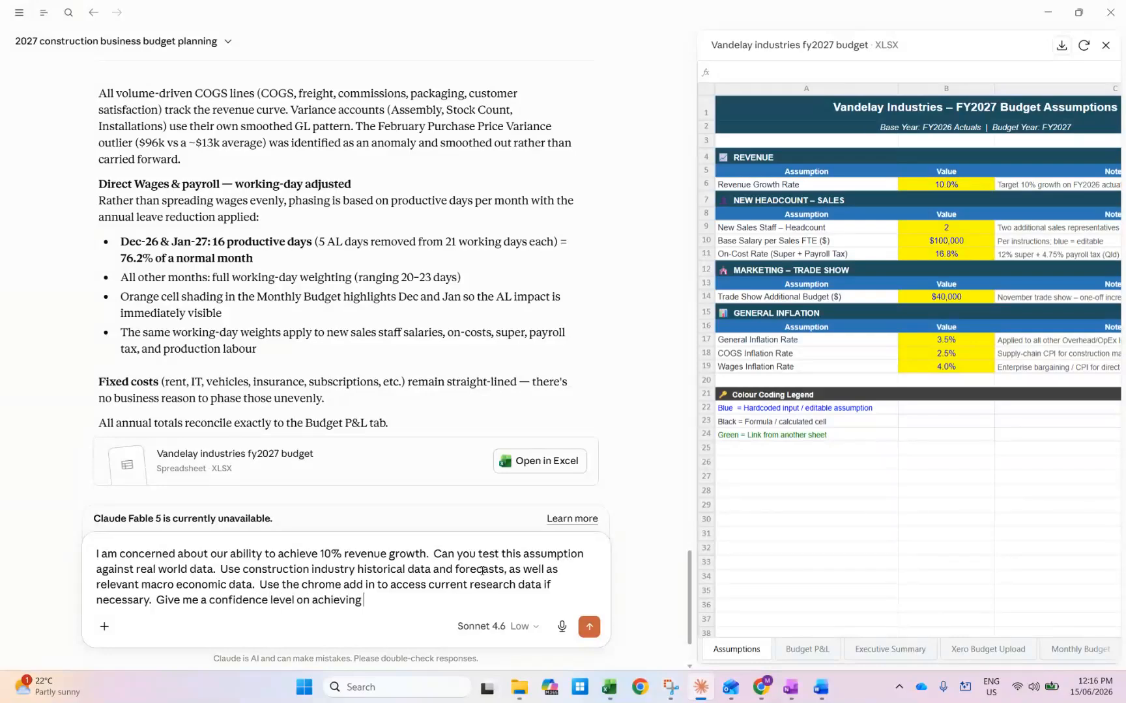
{"action": "type", "text": "the growth and summarise the "}
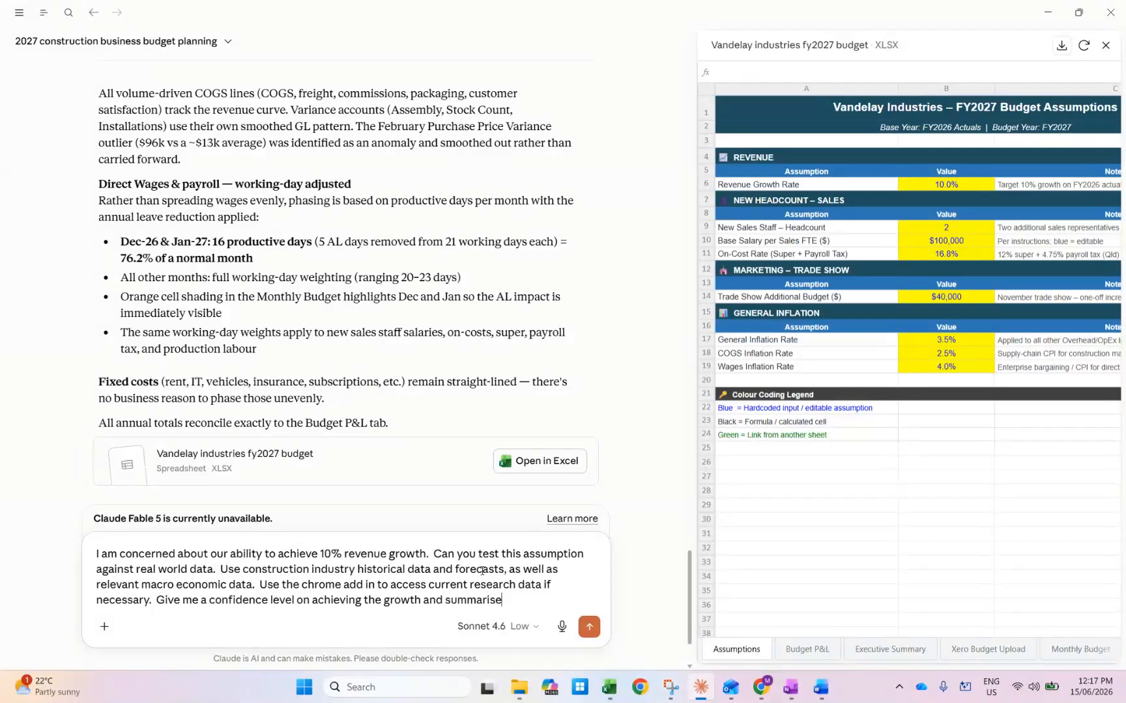
{"action": "type", "text": "key risks."}
{"action": "key", "text": "Return"}
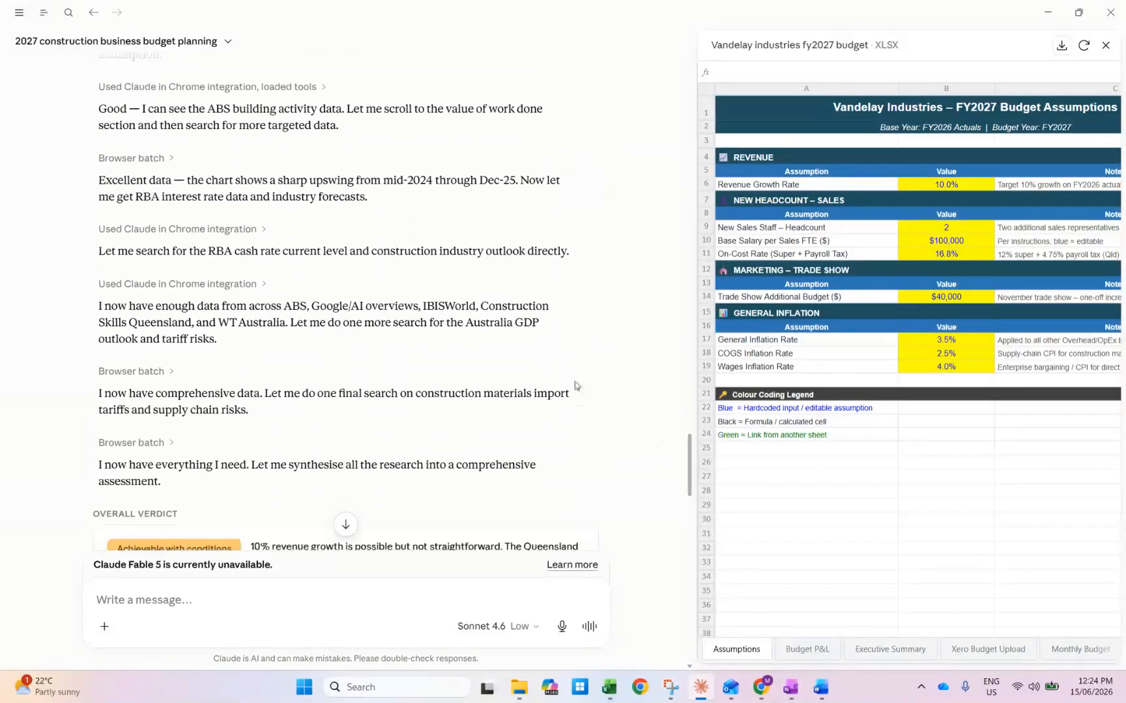
Review Claude's growth assessment from the overall verdict, confidence level and scenarios through the data sources and risk register
{"action": "scroll", "coordinate": [619, 374], "scroll_direction": "down", "scroll_amount": 1}
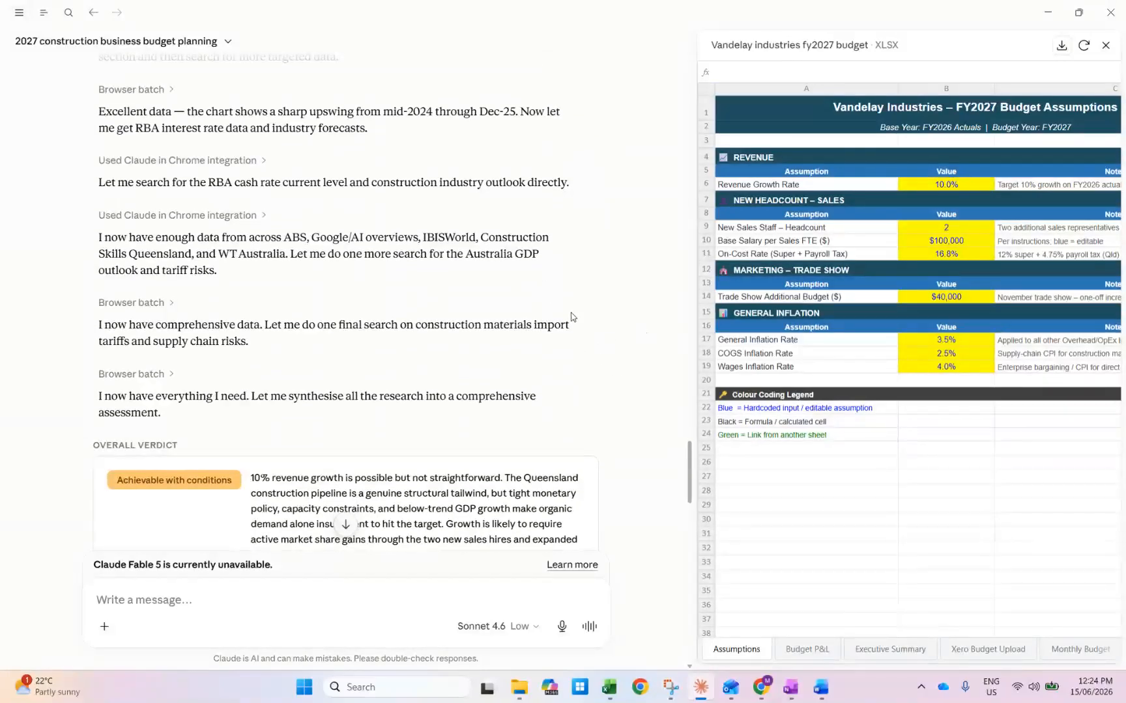
{"action": "scroll", "coordinate": [621, 427], "scroll_direction": "down", "scroll_amount": 1}
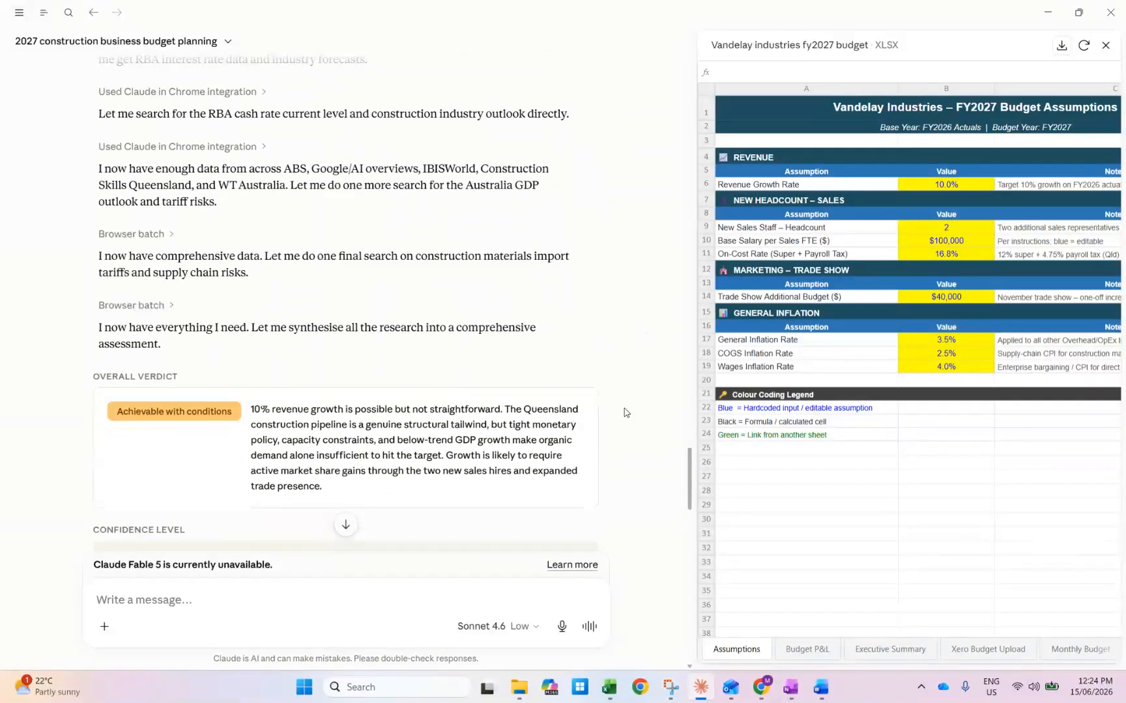
{"action": "scroll", "coordinate": [624, 412], "scroll_direction": "down", "scroll_amount": 3}
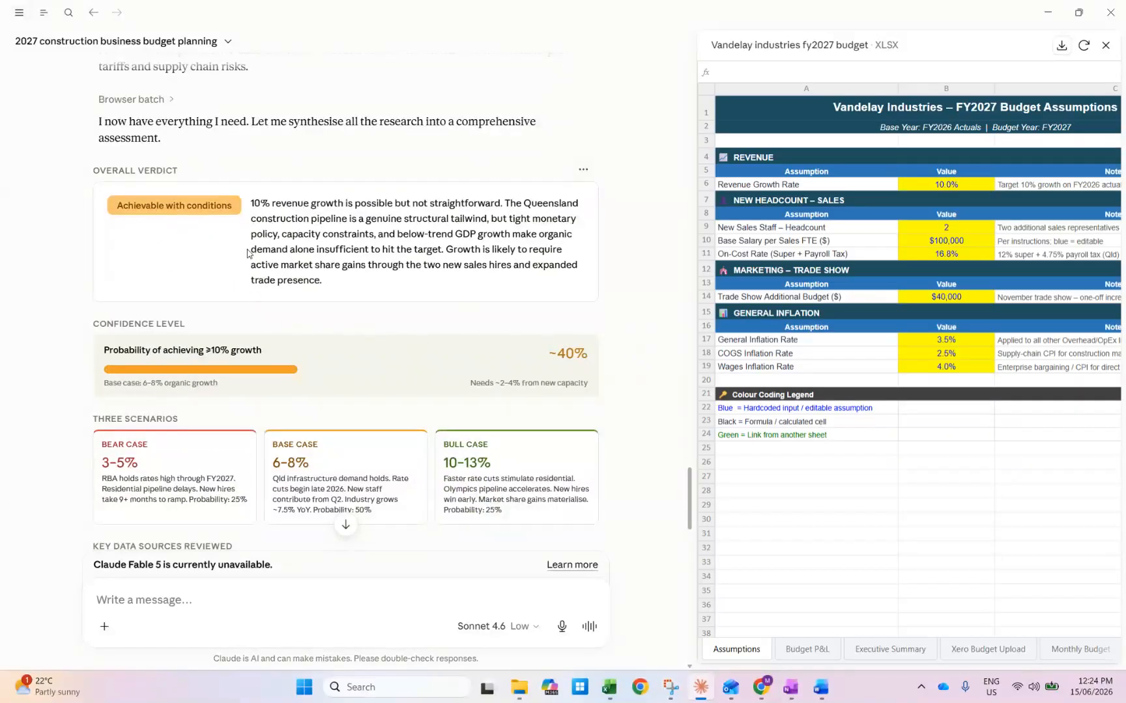
{"action": "scroll", "coordinate": [327, 234], "scroll_direction": "down", "scroll_amount": 3}
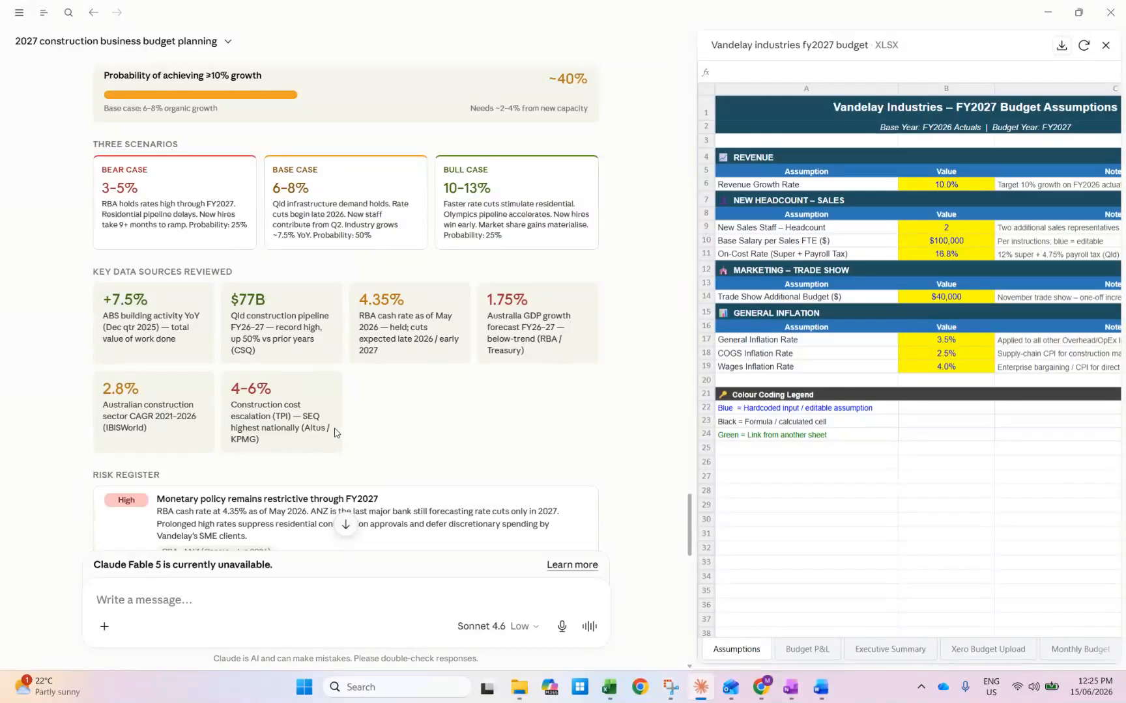
{"action": "scroll", "coordinate": [345, 423], "scroll_direction": "down", "scroll_amount": 2}
{"action": "scroll", "coordinate": [515, 347], "scroll_direction": "down", "scroll_amount": 3}
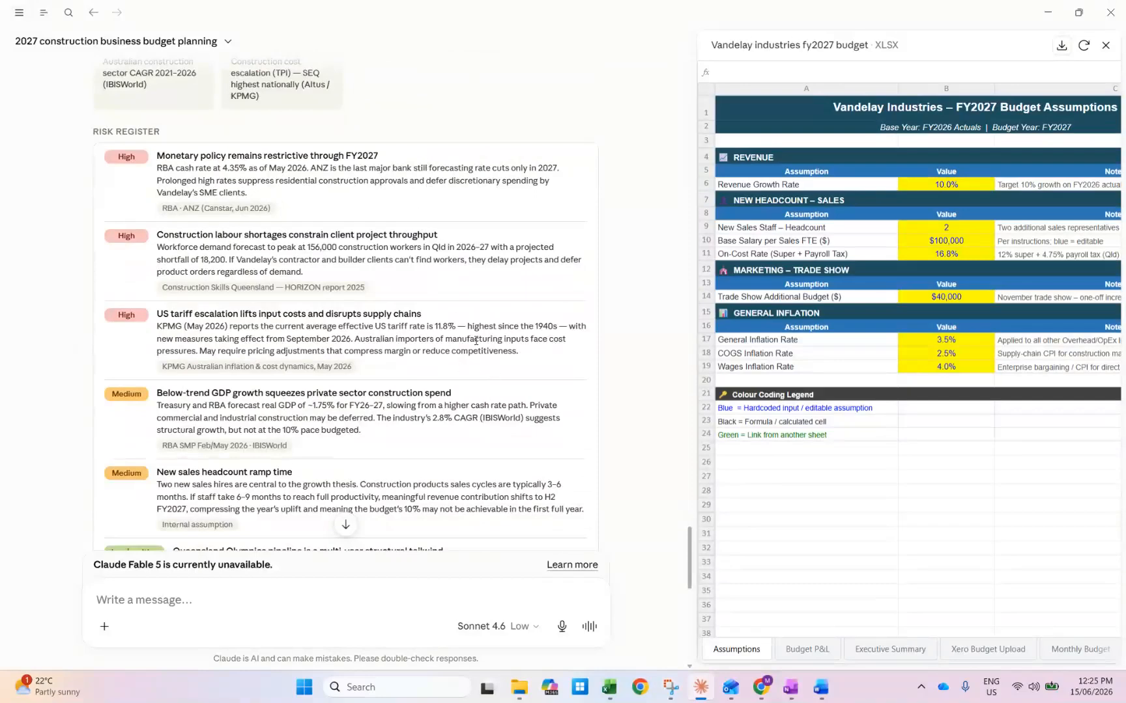
{"action": "scroll", "coordinate": [520, 336], "scroll_direction": "down", "scroll_amount": 1}
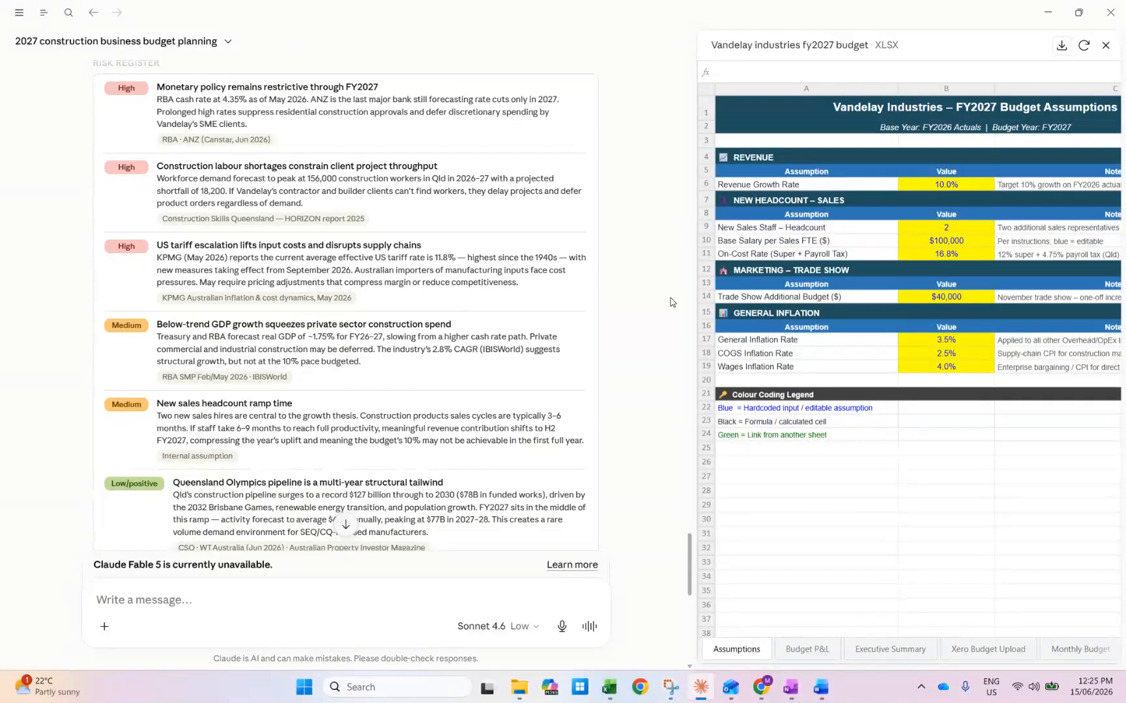
{"action": "scroll", "coordinate": [640, 317], "scroll_direction": "down", "scroll_amount": 1}
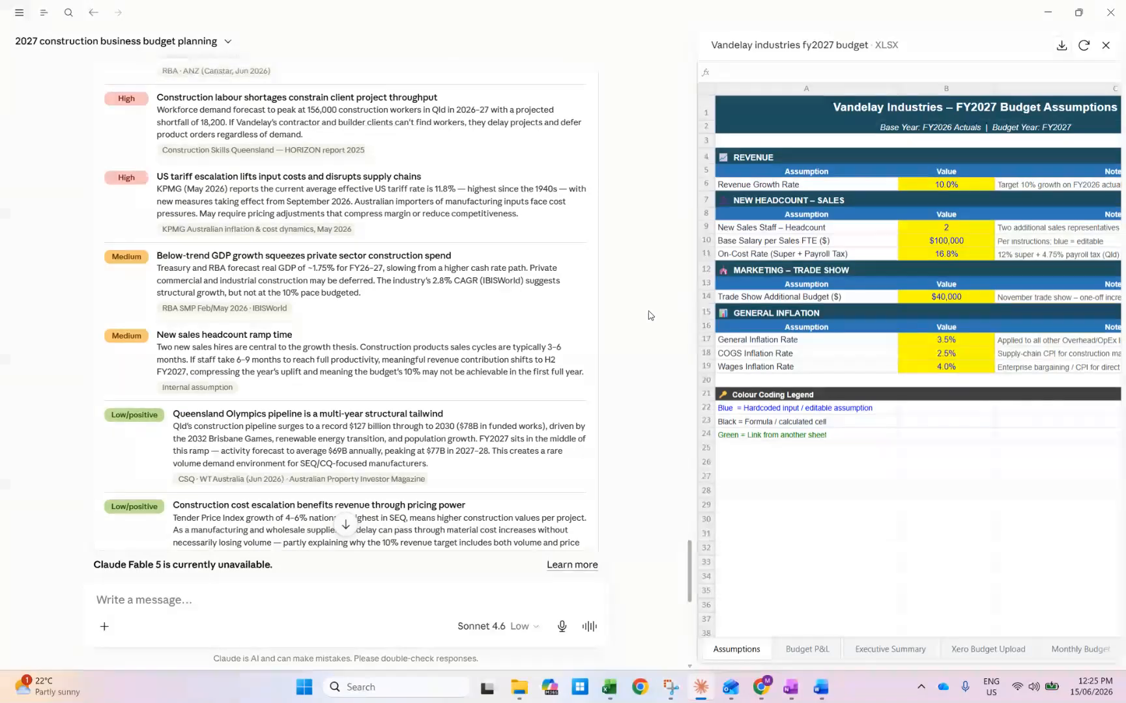
{"action": "scroll", "coordinate": [645, 316], "scroll_direction": "up", "scroll_amount": 2}
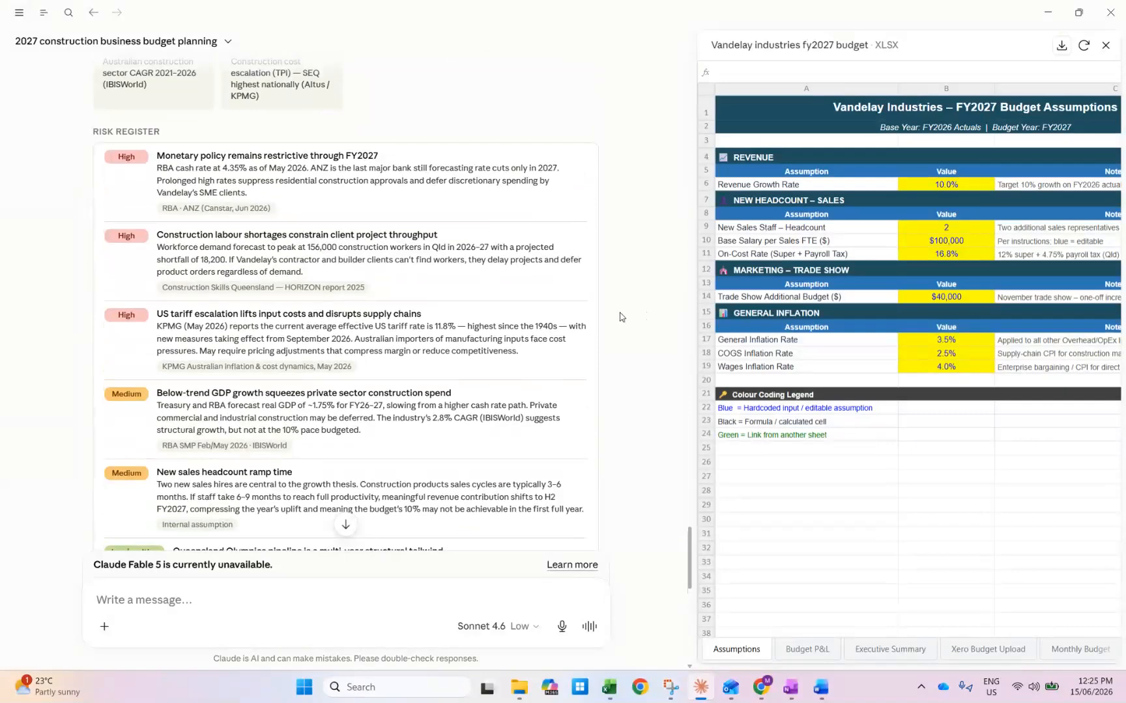
{"action": "scroll", "coordinate": [617, 322], "scroll_direction": "down", "scroll_amount": 6}
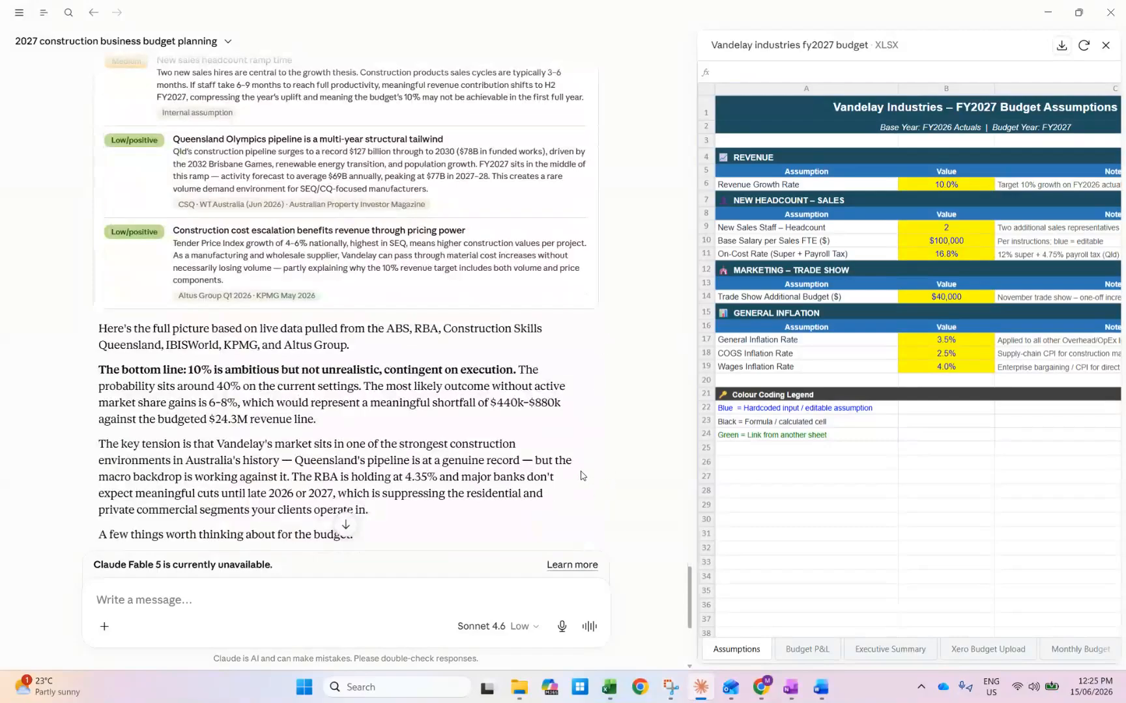
Recheck the confidence level and three scenarios, and read Claude's bottom line and closing suggestions for the budget
{"action": "scroll", "coordinate": [547, 472], "scroll_direction": "down", "scroll_amount": 1}
{"action": "scroll", "coordinate": [586, 479], "scroll_direction": "up", "scroll_amount": 9}
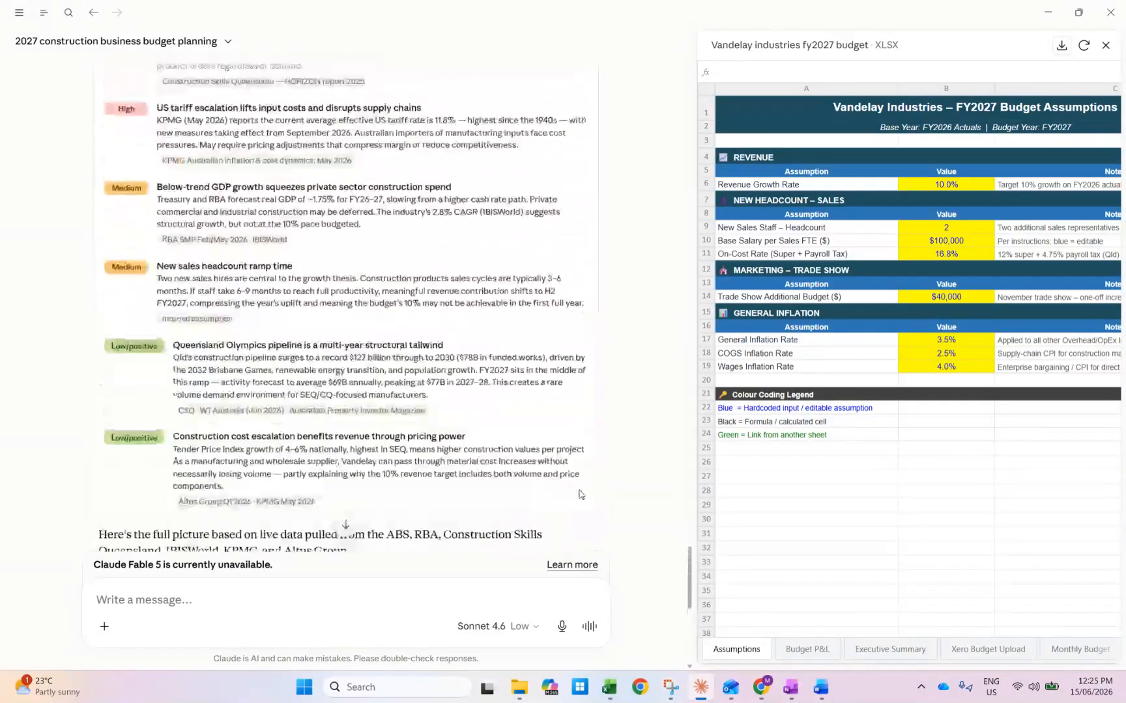
{"action": "scroll", "coordinate": [598, 479], "scroll_direction": "up", "scroll_amount": 4}
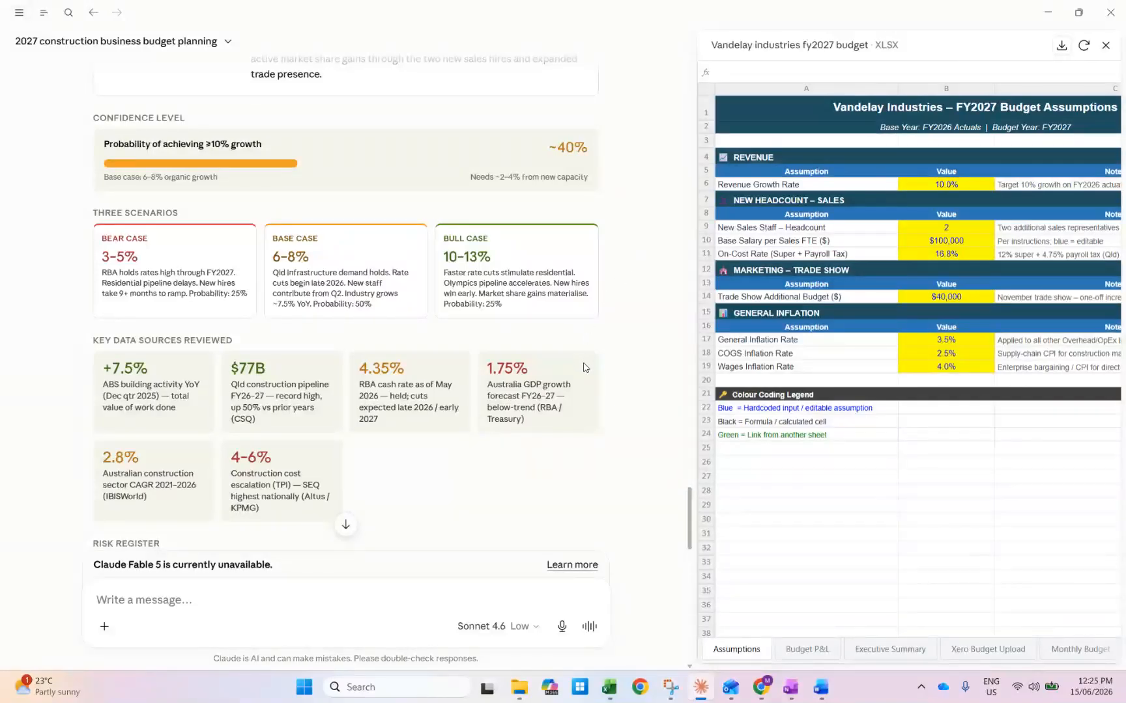
{"action": "scroll", "coordinate": [586, 369], "scroll_direction": "down", "scroll_amount": 3}
{"action": "scroll", "coordinate": [586, 372], "scroll_direction": "down", "scroll_amount": 10}
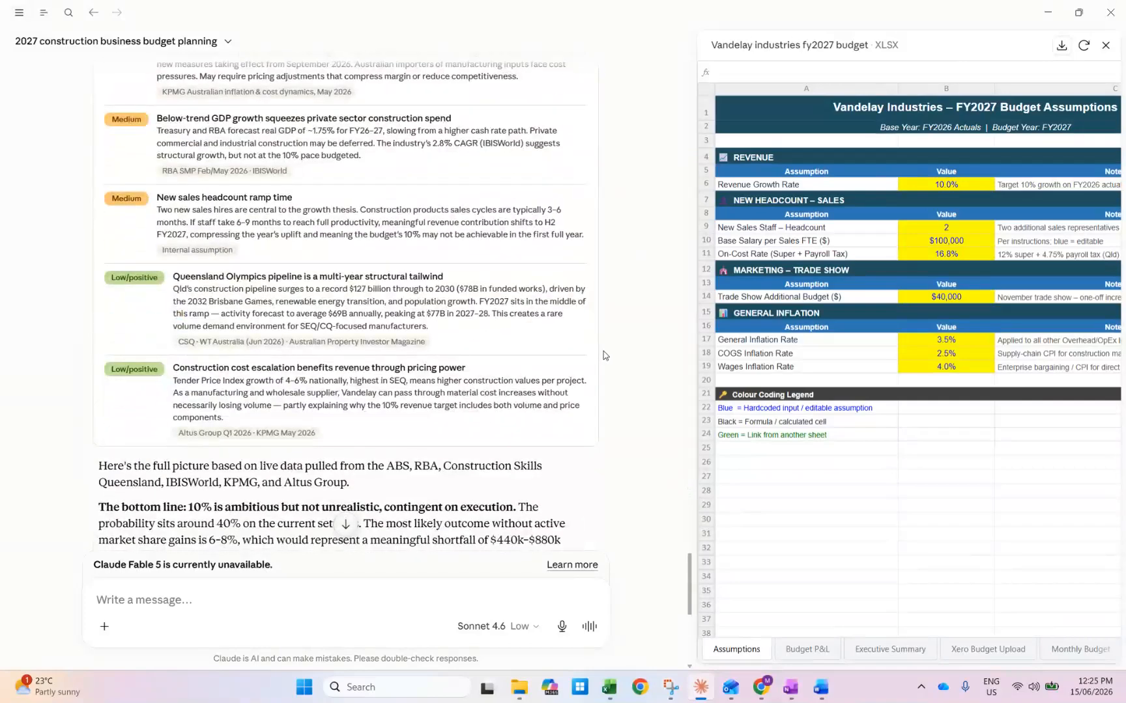
{"action": "scroll", "coordinate": [609, 350], "scroll_direction": "down", "scroll_amount": 3}
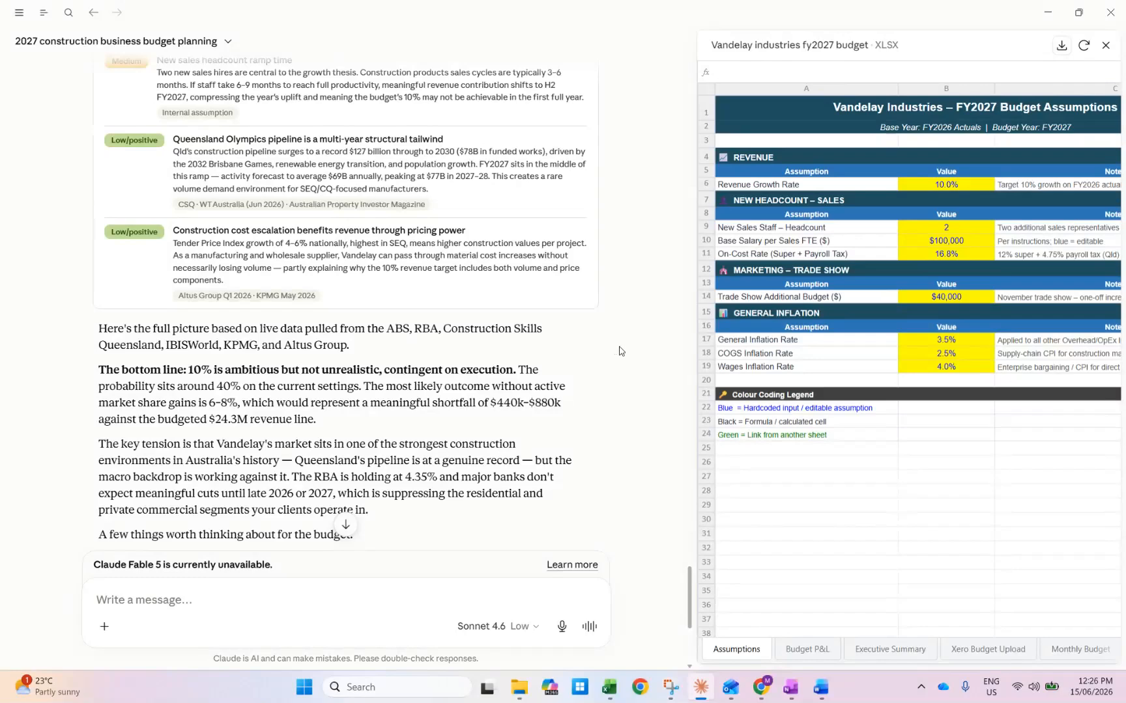
{"action": "scroll", "coordinate": [612, 358], "scroll_direction": "down", "scroll_amount": 3}
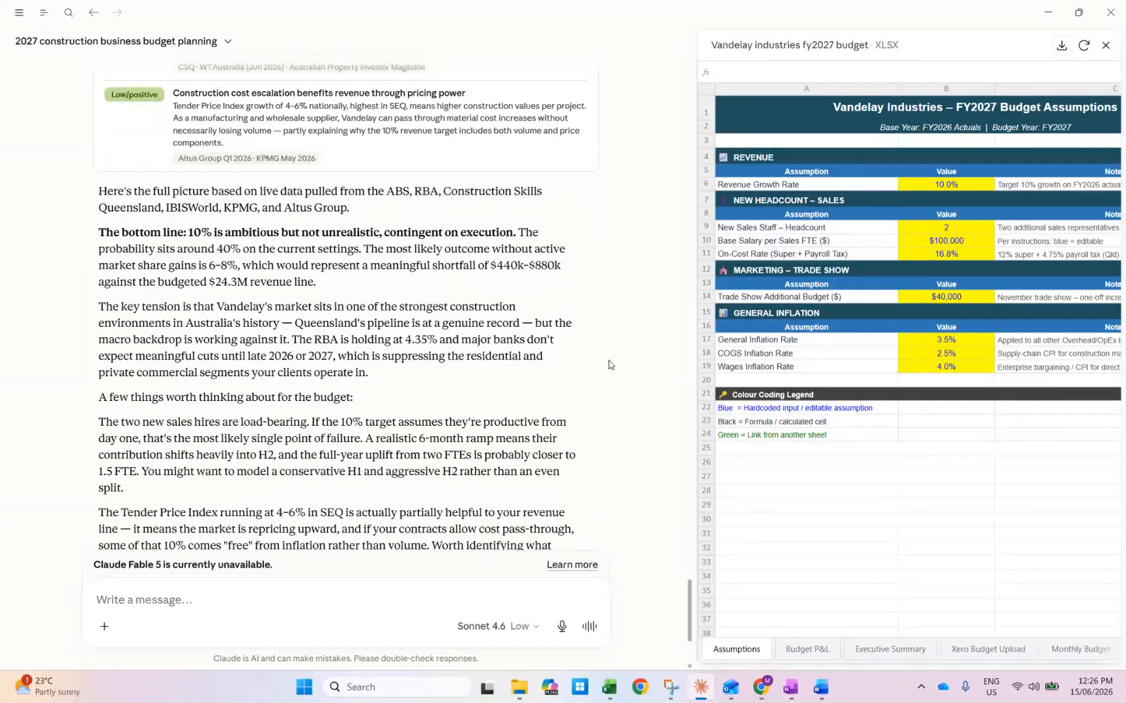
{"action": "scroll", "coordinate": [595, 359], "scroll_direction": "down", "scroll_amount": 4}
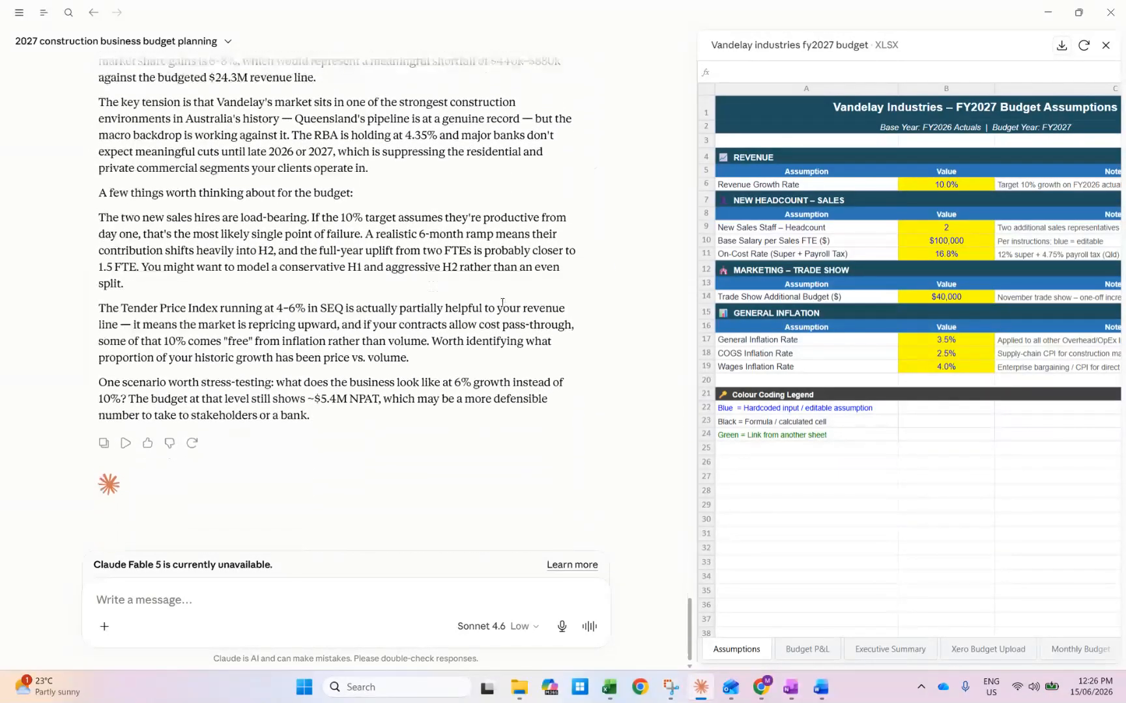
{"action": "scroll", "coordinate": [529, 301], "scroll_direction": "up", "scroll_amount": 2}
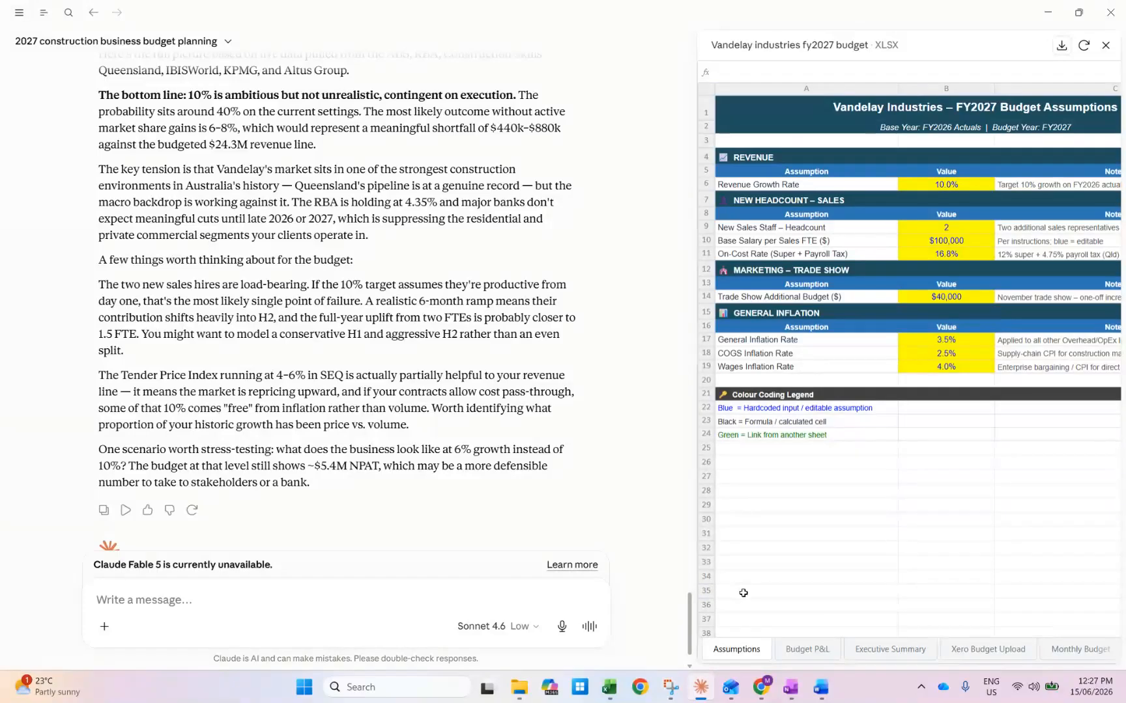
Switch to the budget workbook in Excel and look over the Monthly Budget and Xero Budget Upload sheets
{"action": "mouse_move", "coordinate": [609, 687]}
{"action": "left_click", "coordinate": [609, 611]}
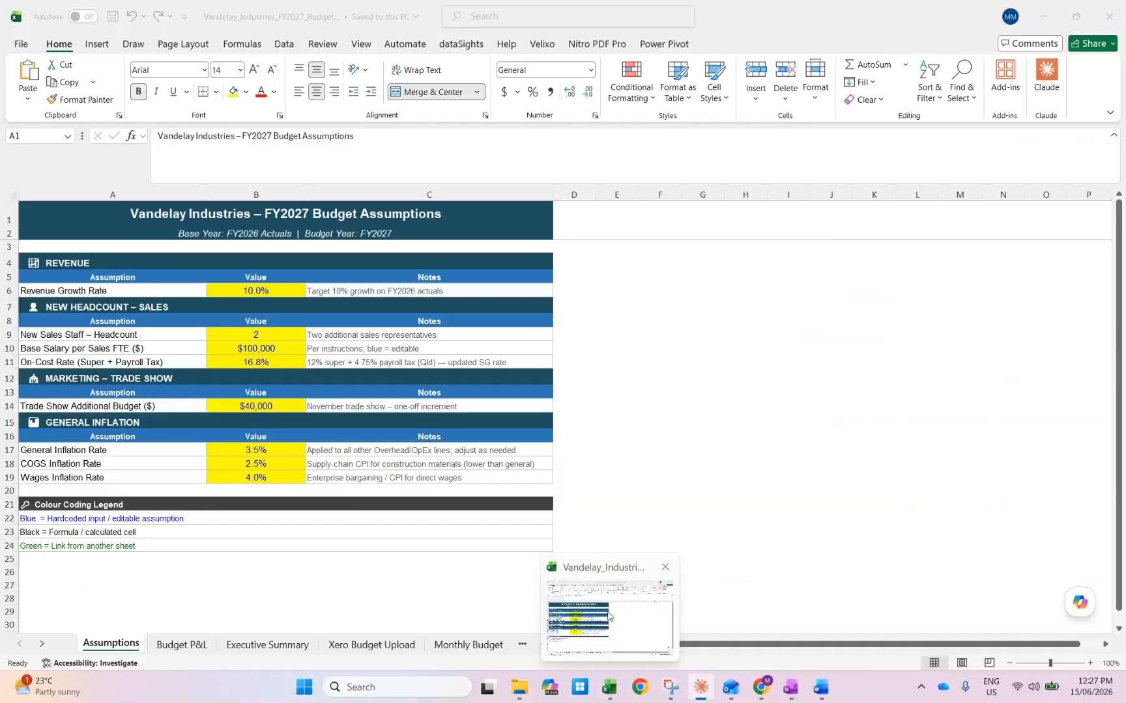
{"action": "left_click", "coordinate": [485, 645]}
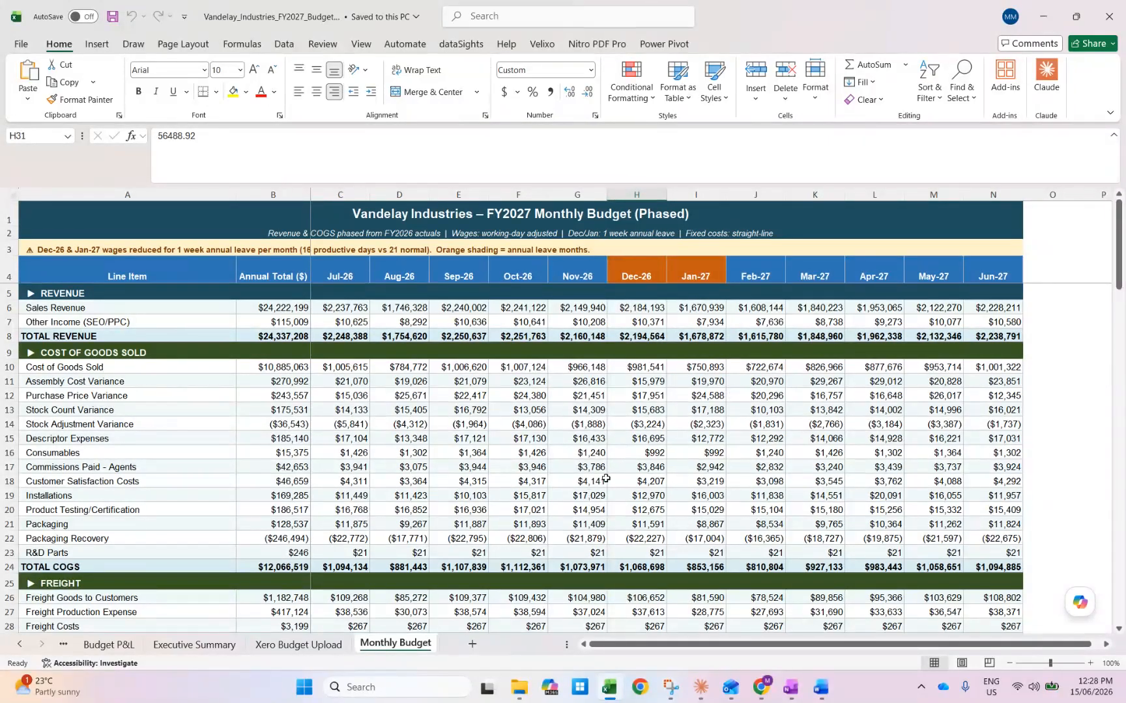
{"action": "left_click", "coordinate": [301, 643]}
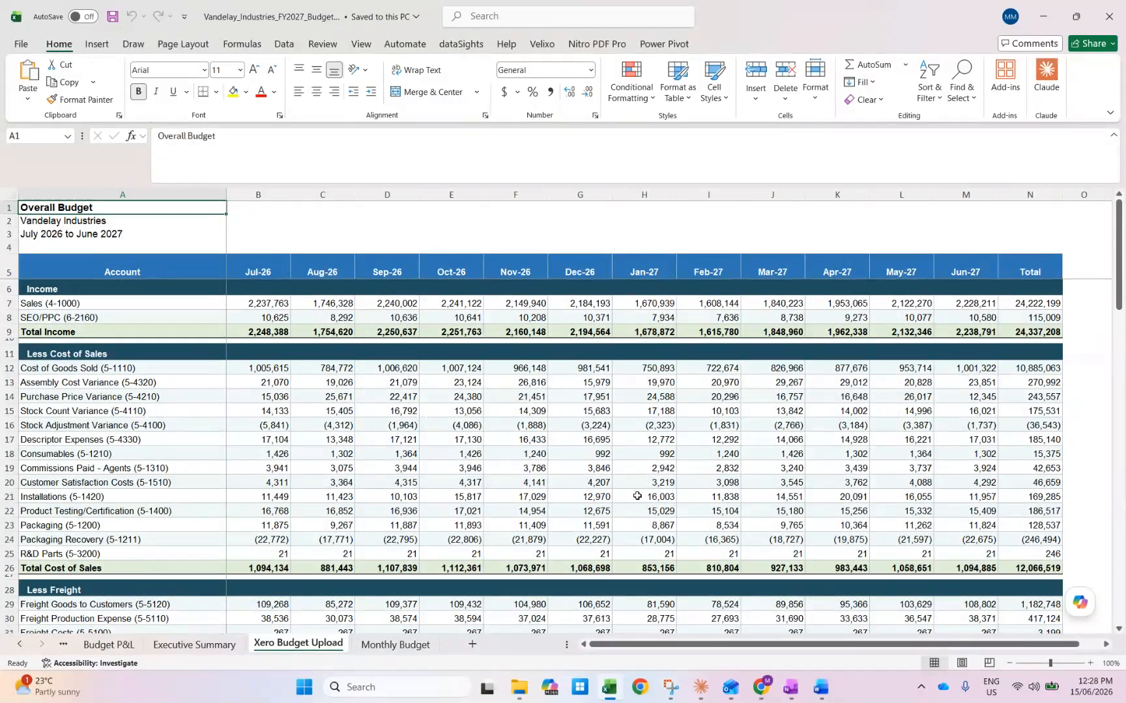
Return to Claude and reread its conclusions on the 10% revenue growth target
{"action": "key", "text": "alt+Tab"}
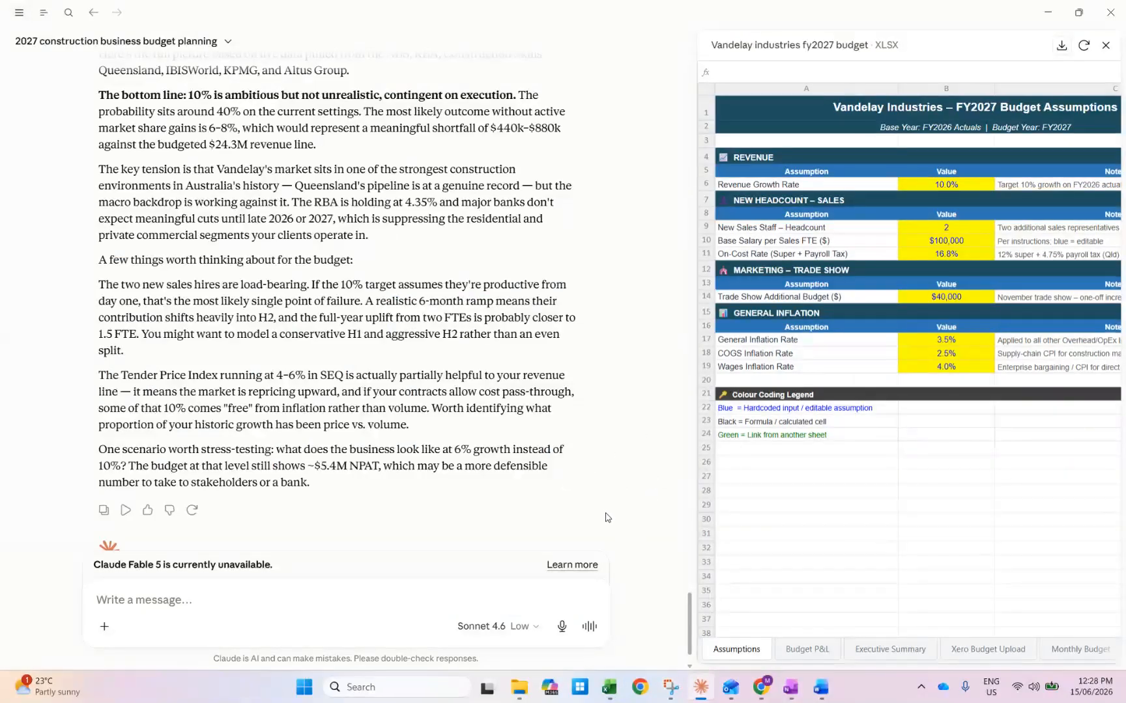
{"action": "scroll", "coordinate": [602, 519], "scroll_direction": "up", "scroll_amount": 1}
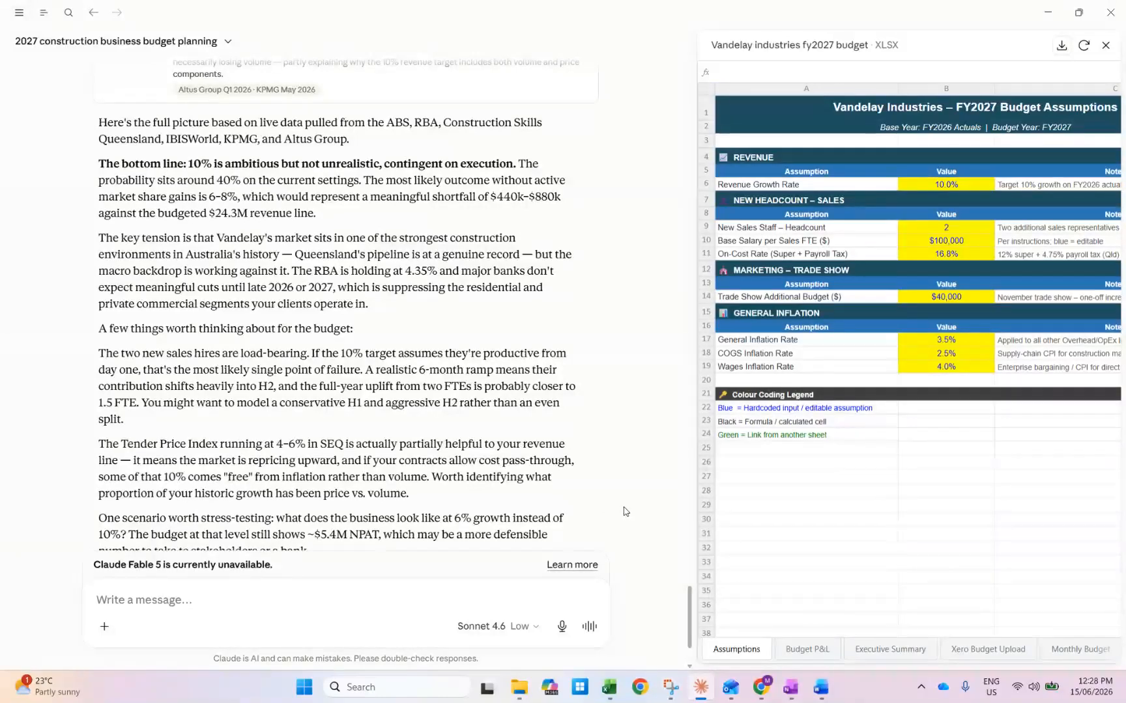
{"action": "scroll", "coordinate": [623, 511], "scroll_direction": "down", "scroll_amount": 1}
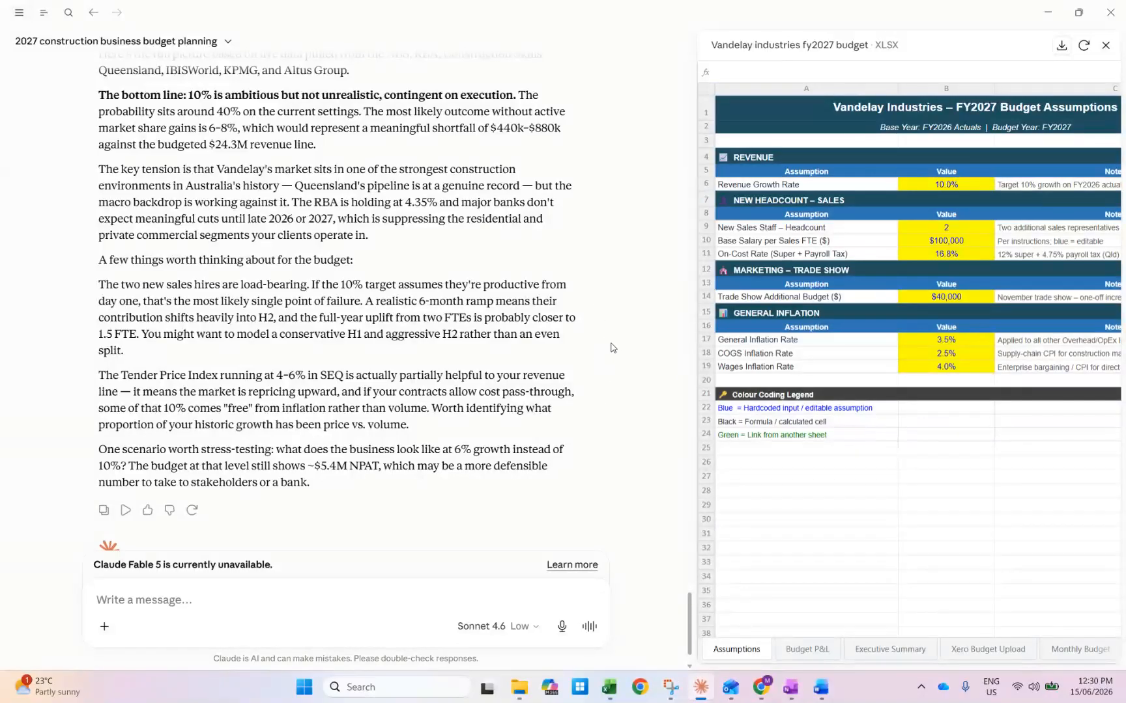
Switch back to the Excel workbook and bring up the previews of the open Chrome windows
{"action": "key", "text": "alt+Tab"}
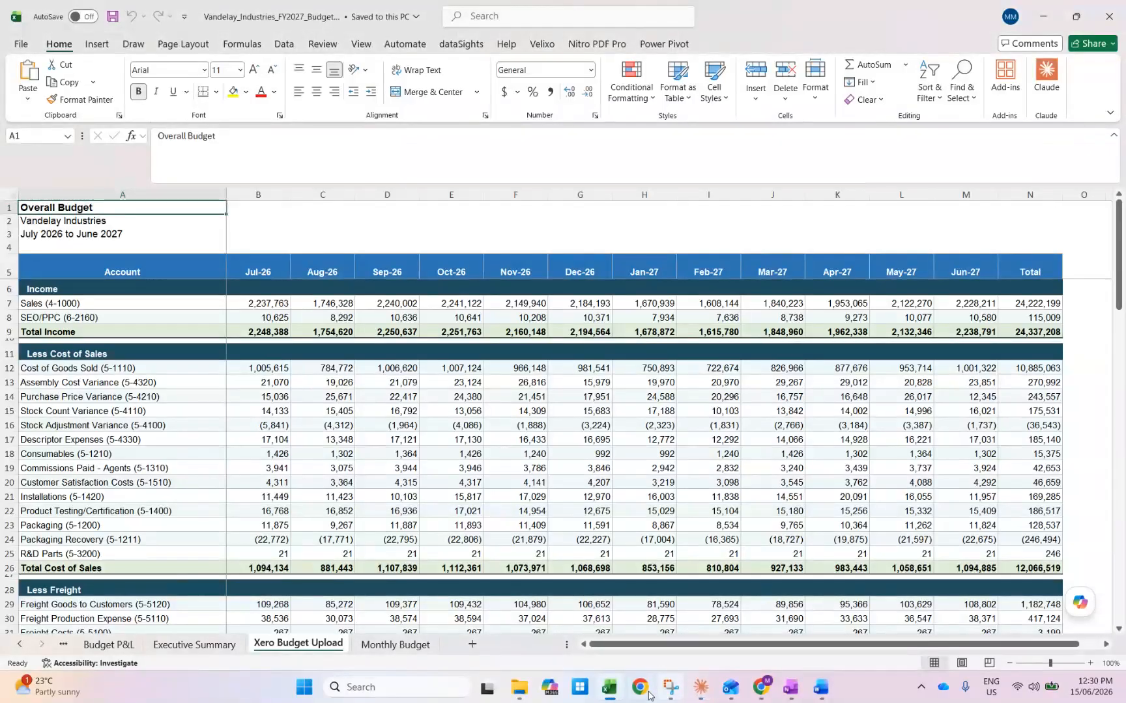
{"action": "left_click", "coordinate": [769, 693]}
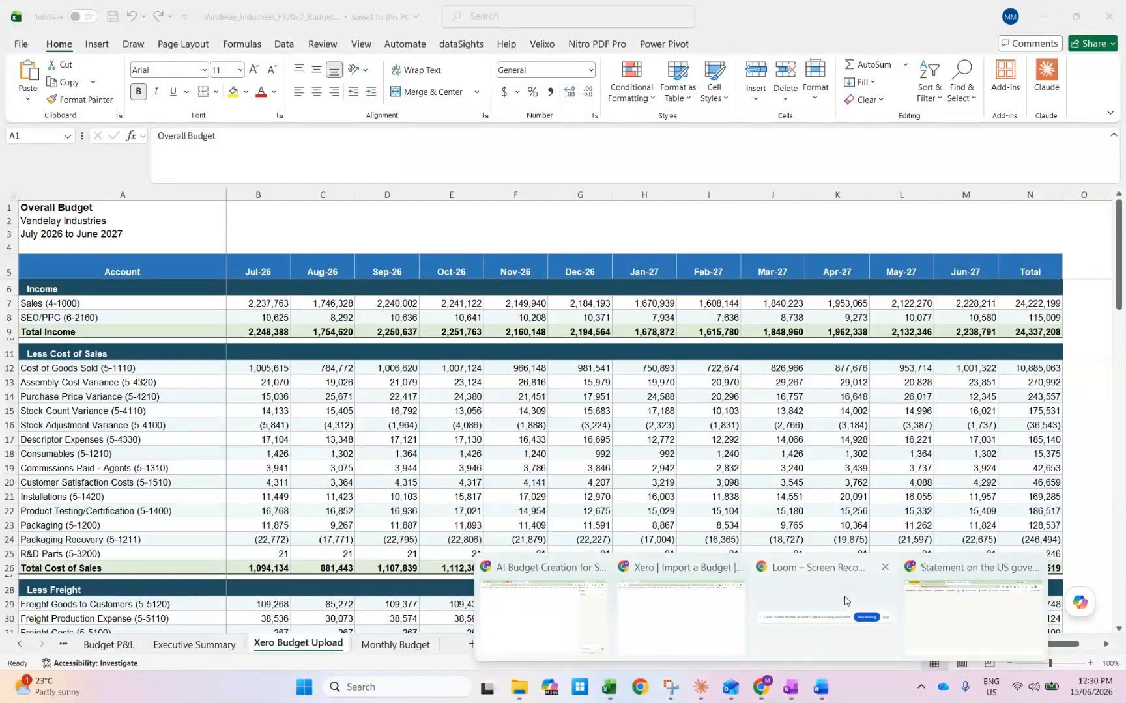